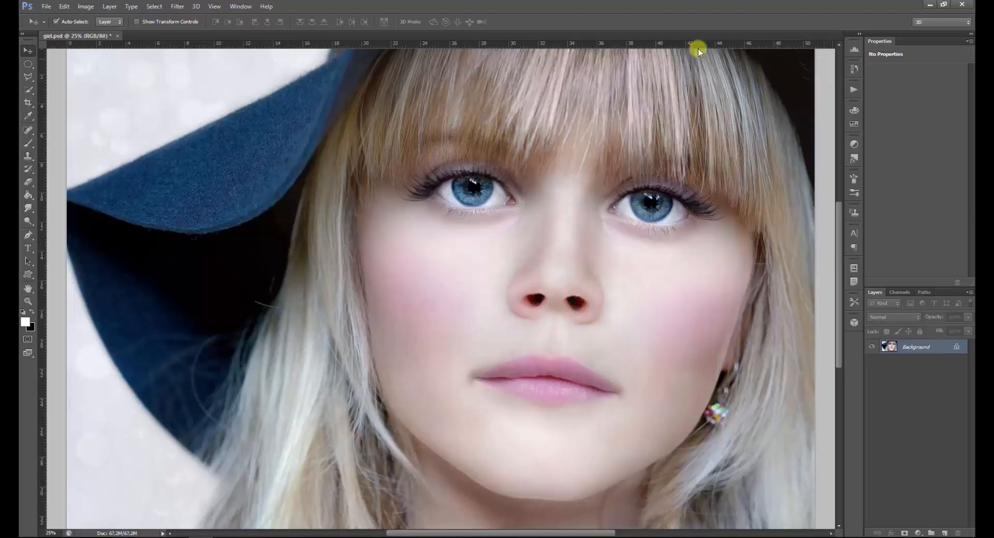
Draw an elliptical selection about 2.9 by 2.6 cm around the iris of the eye at the image's left
left_click(29, 65)
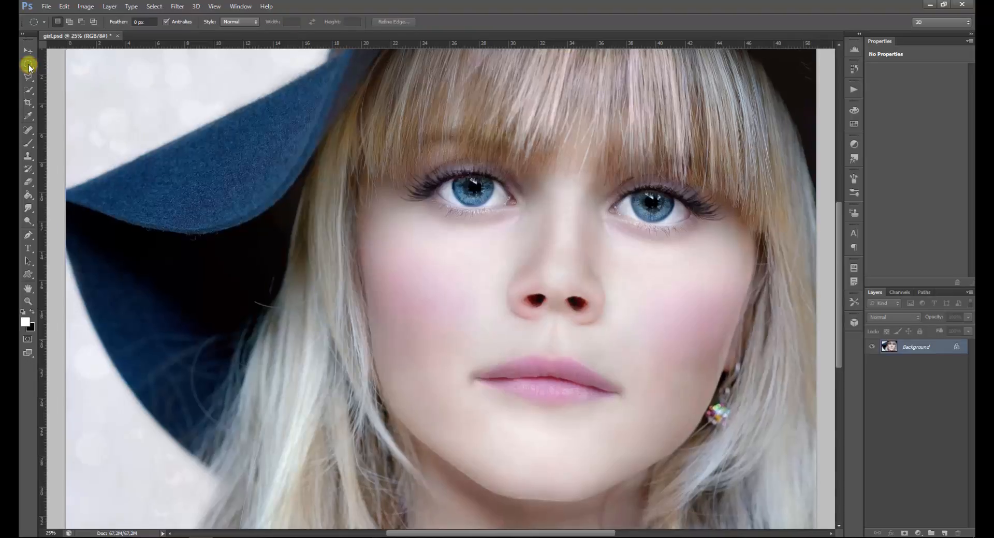
key("ctrl+plus")
key("ctrl+plus")
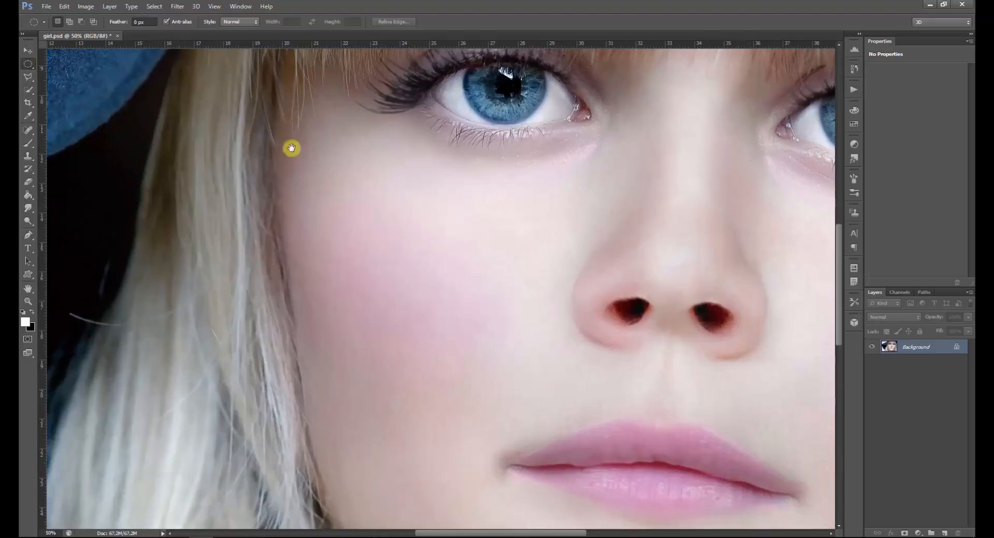
left_click_drag(323, 156, 222, 286)
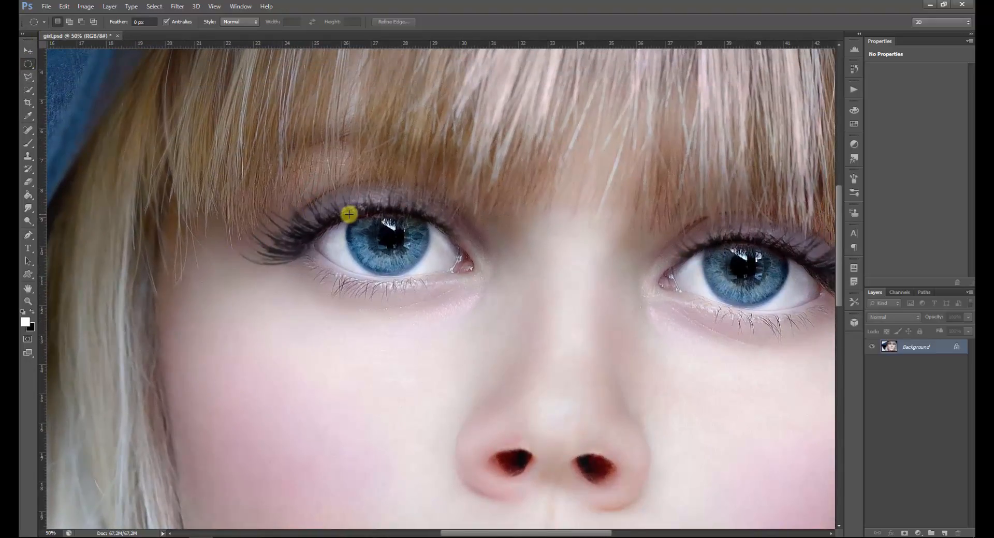
left_click_drag(349, 213, 429, 276)
key("space")
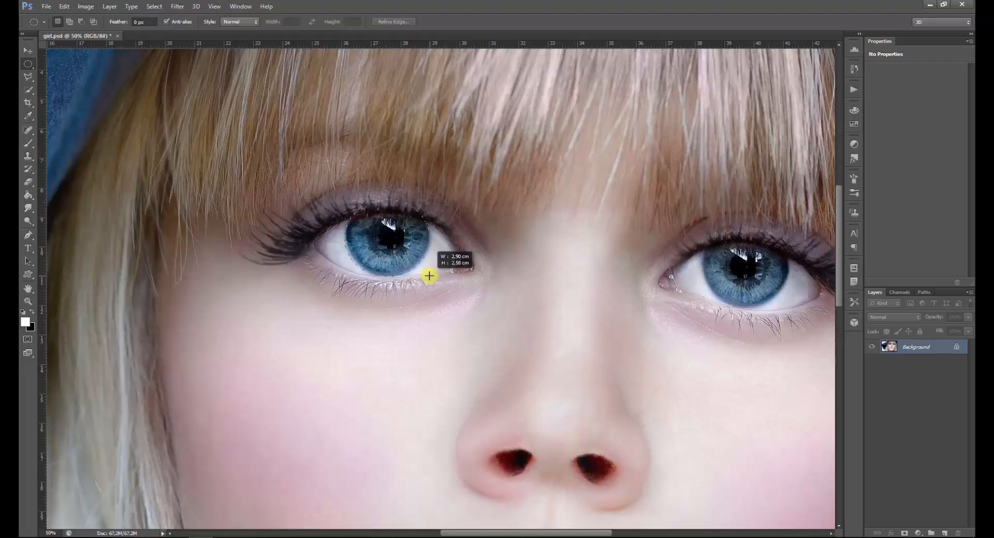
left_click_drag(429, 276, 430, 275)
key("space")
key("space")
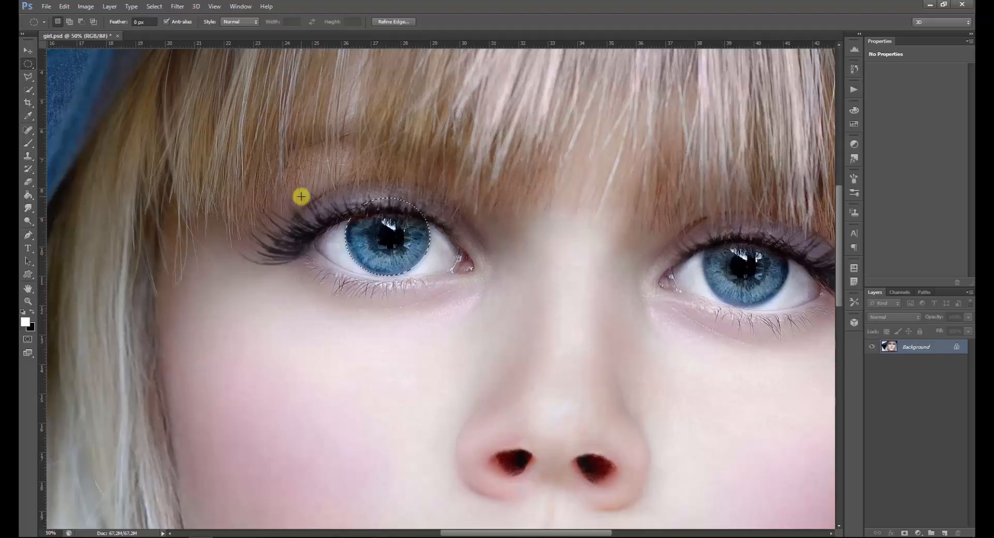
Intersect the iris selection with a wider ellipse about 4.8 by 2.5 cm to exclude the upper eyelid
key("shift+alt")
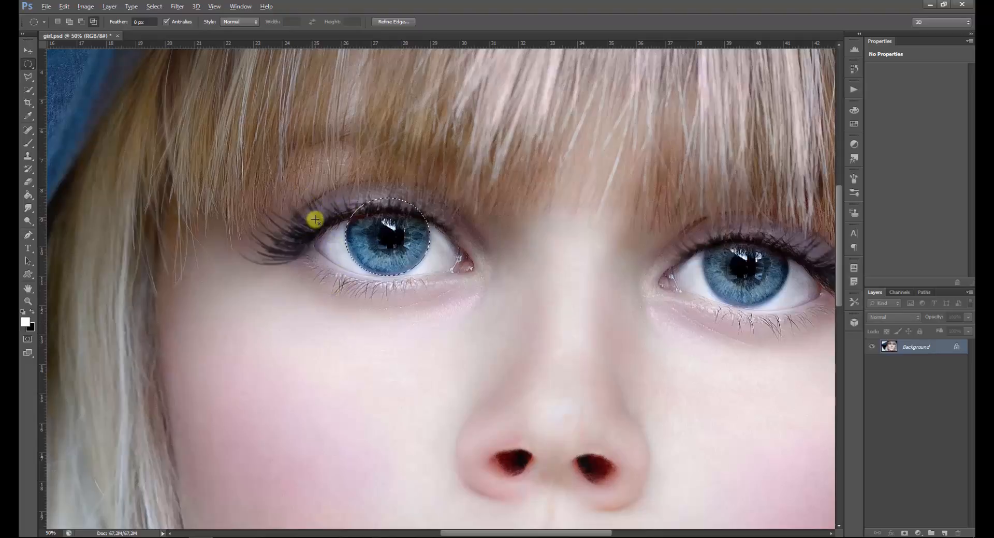
left_click_drag(441, 255, 453, 290)
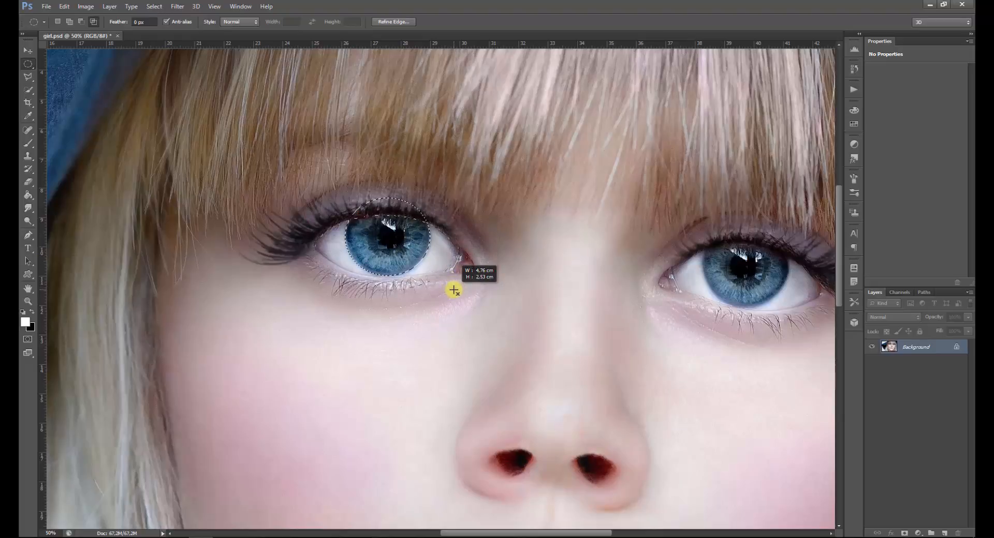
key("space")
left_click_drag(454, 290, 454, 285)
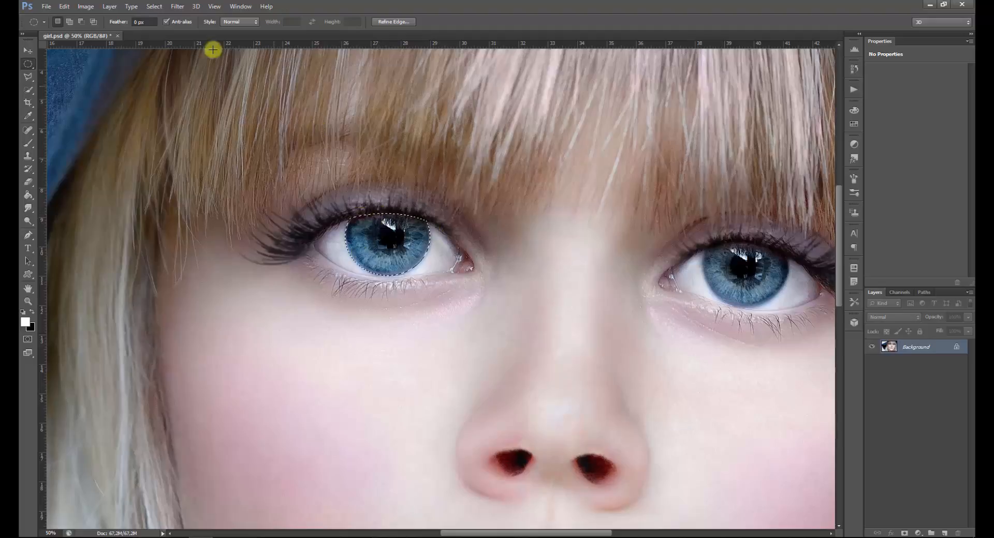
Feather the trimmed iris selection with a radius of 4 pixels
left_click(154, 7)
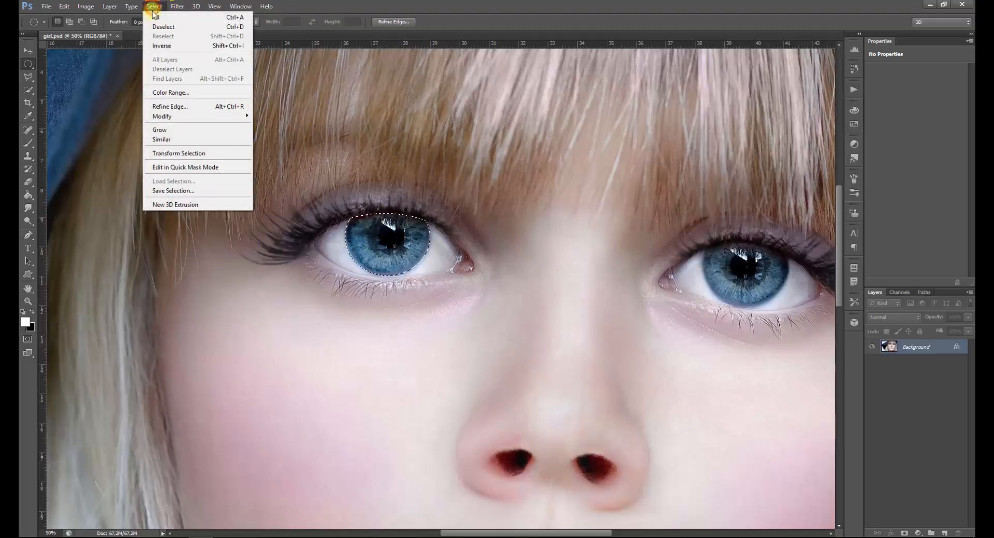
mouse_move(199, 115)
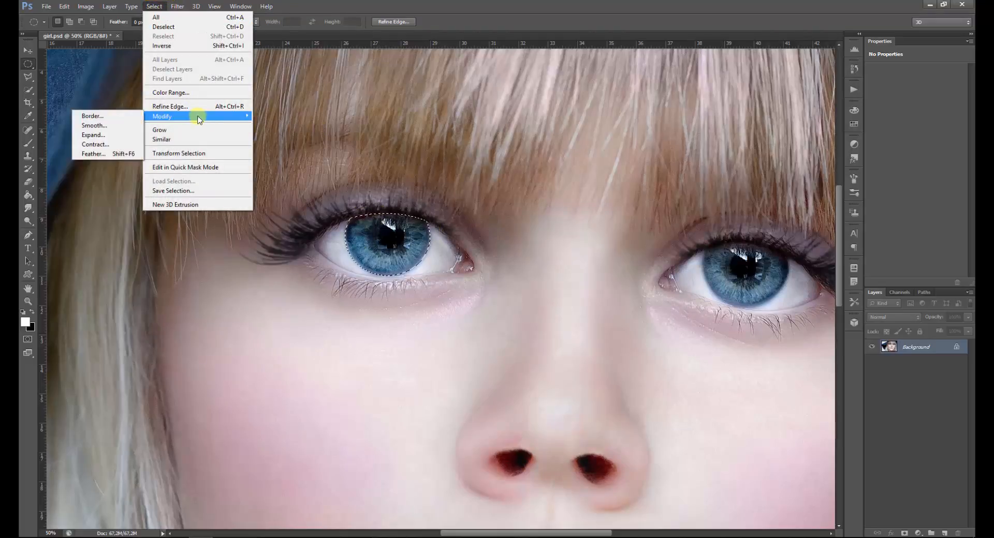
left_click(120, 154)
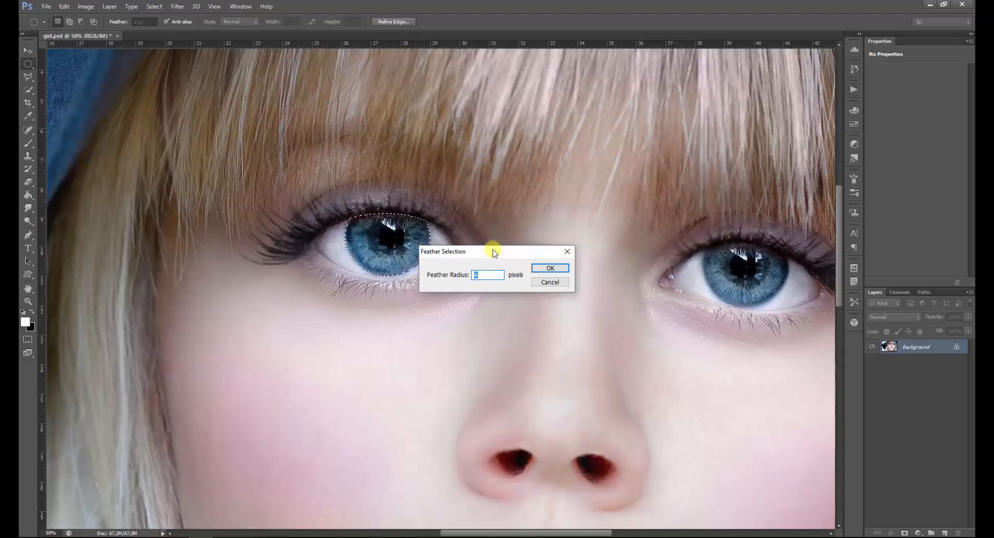
left_click(551, 270)
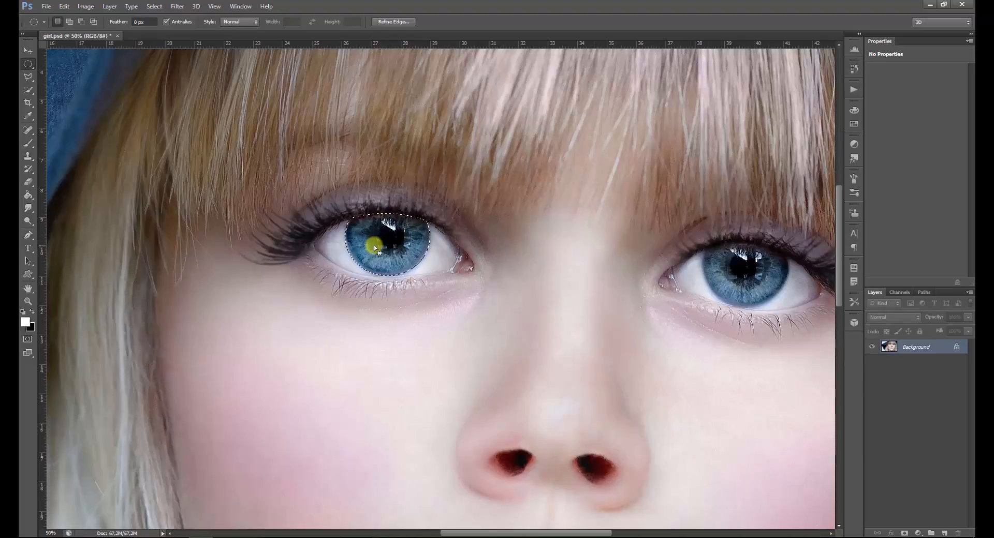
Copy the selected iris from the Background to a new layer and inspect the cutout with the Background temporarily hidden
right_click(390, 246)
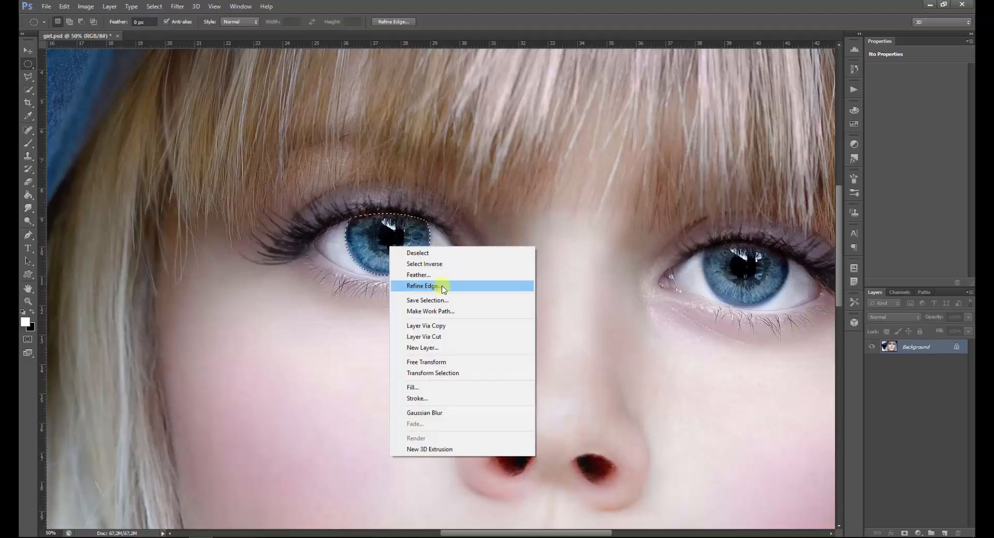
left_click(445, 326)
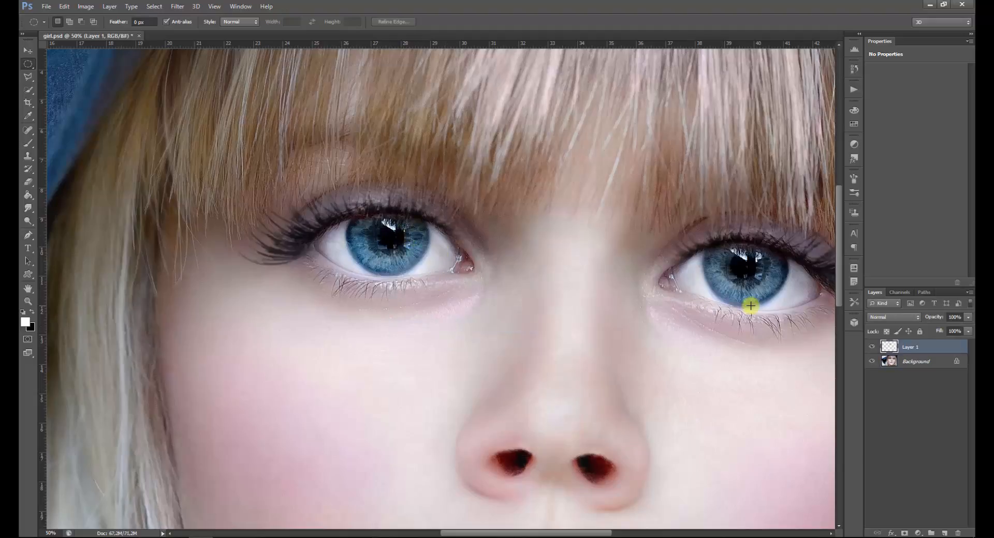
left_click(873, 362)
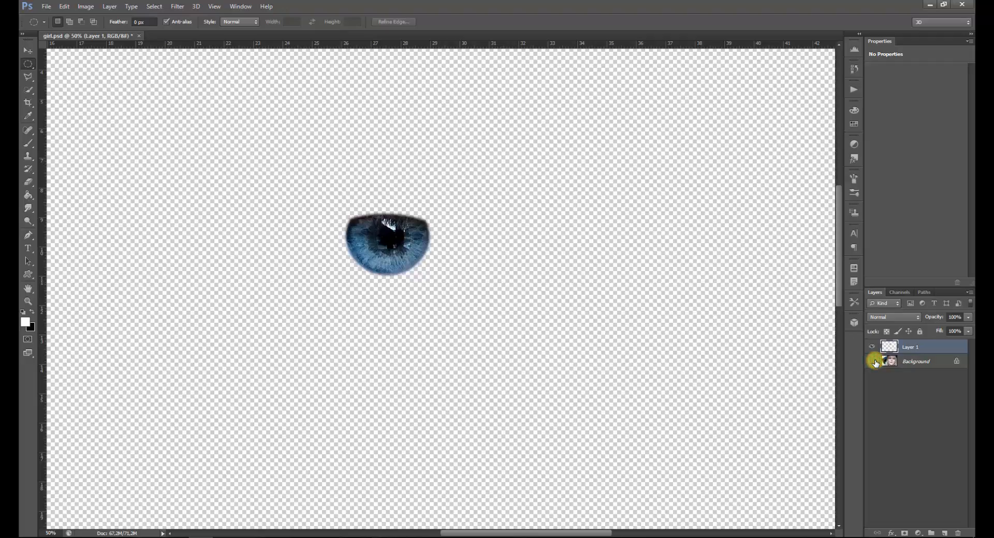
left_click(873, 362)
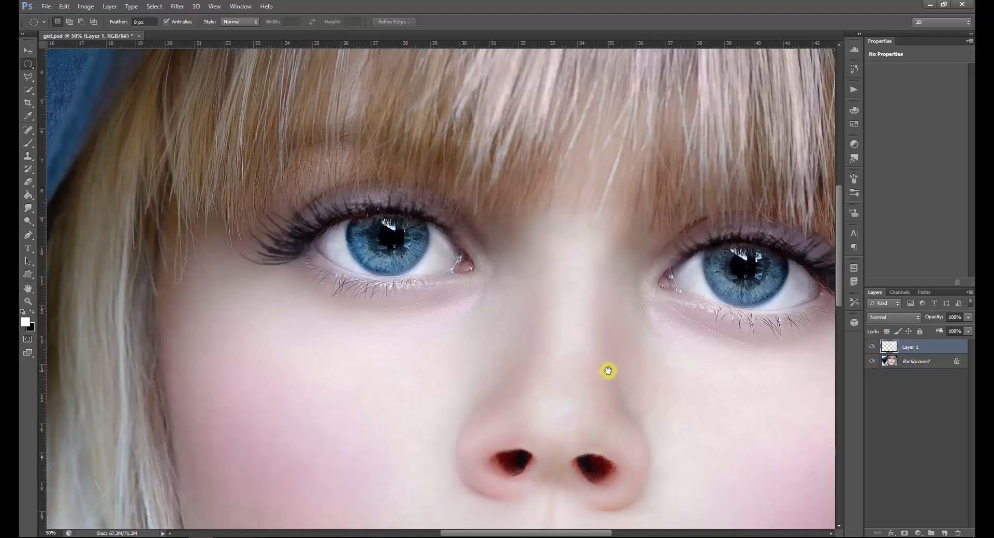
Draw an elliptical selection about 2.95 by 2.6 cm around the iris of the other eye
left_click_drag(603, 370, 422, 362)
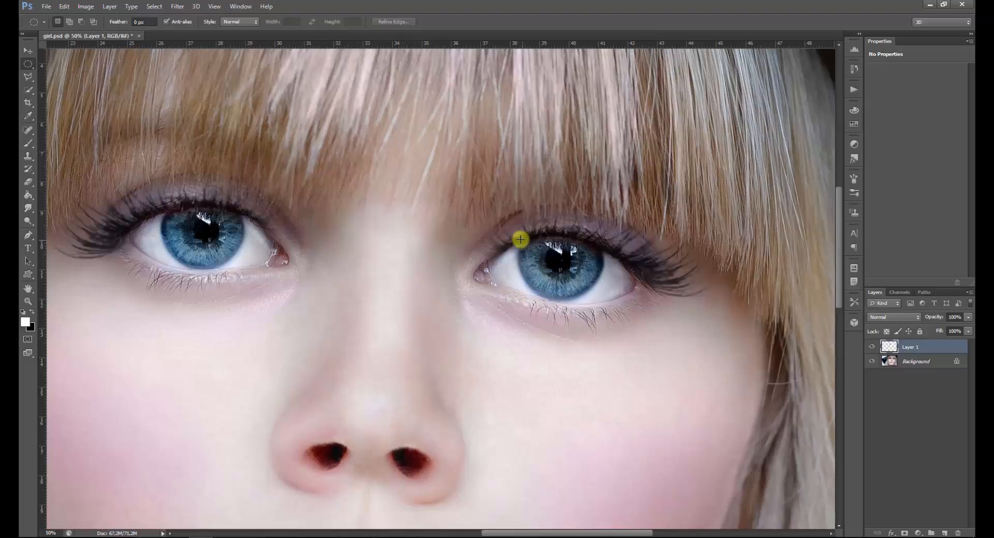
left_click_drag(518, 239, 602, 299)
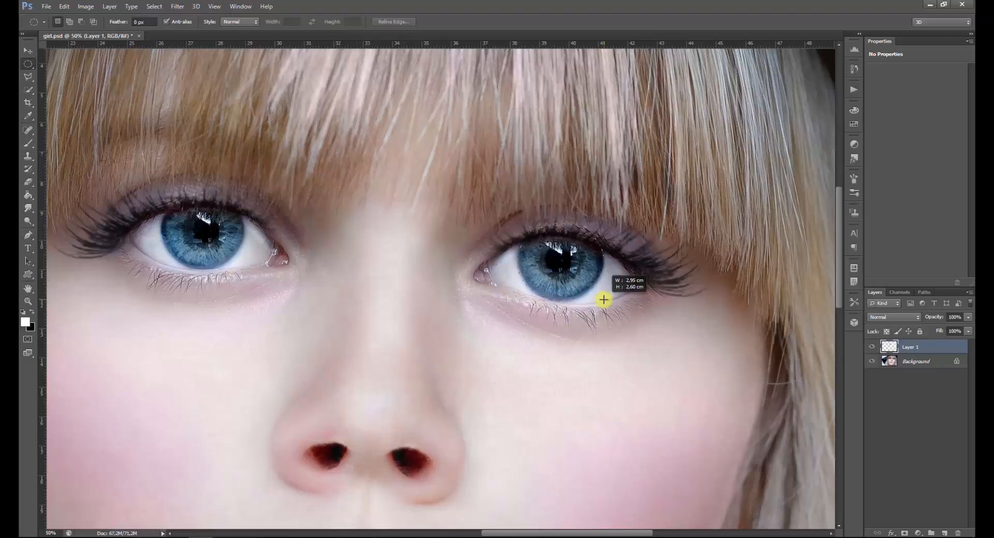
left_click_drag(603, 300, 603, 300)
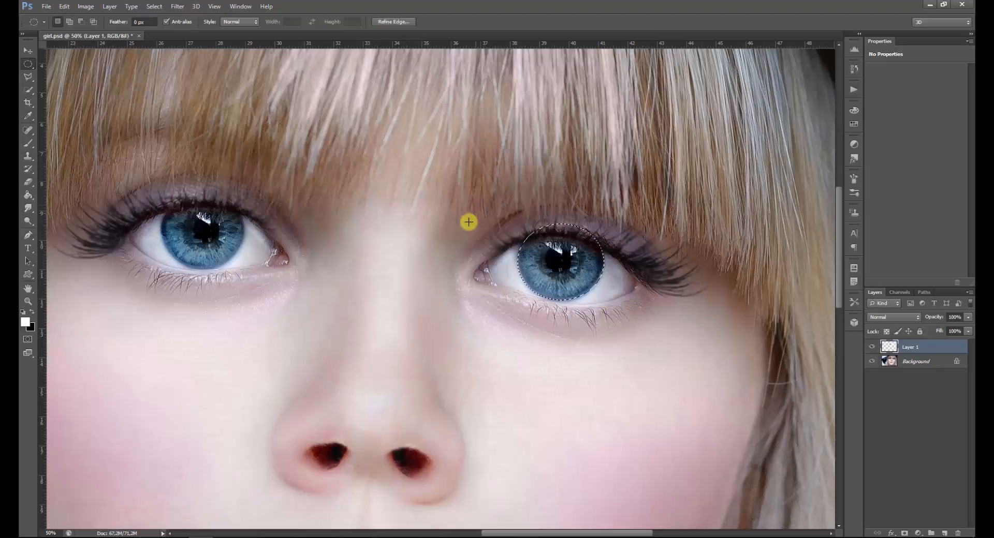
Intersect the second iris selection with a wider ellipse to remove the part covering the upper eyelid
key("shift")
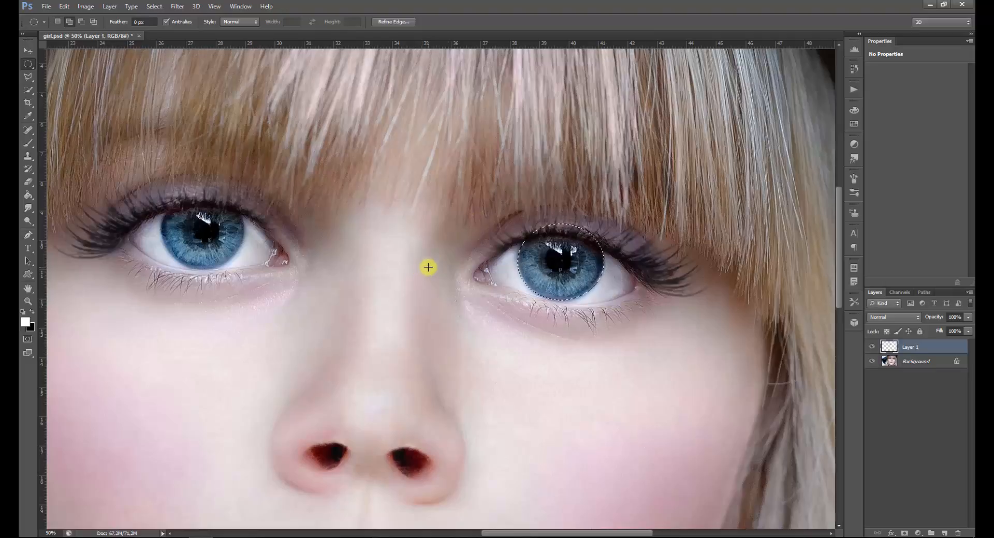
key("shift+alt")
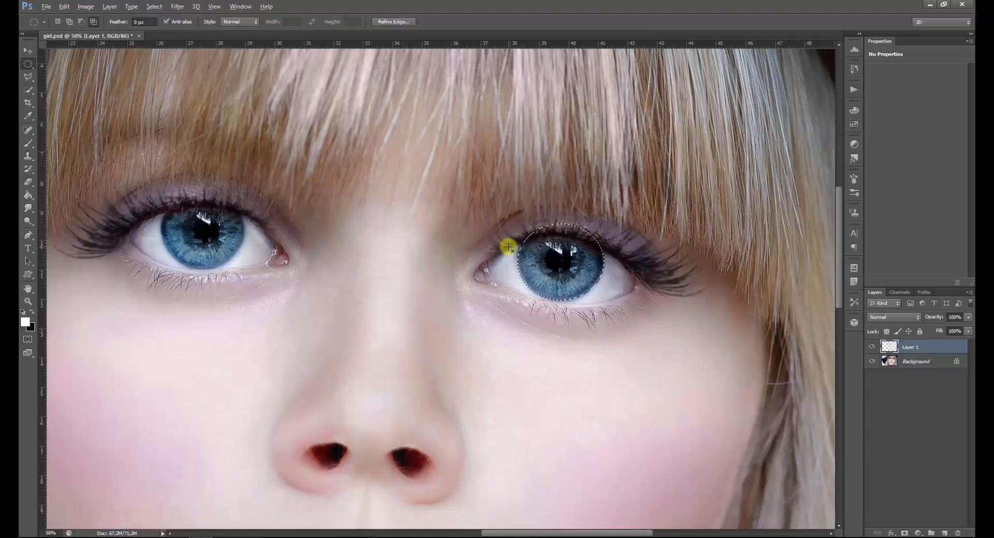
left_click_drag(601, 295, 614, 311)
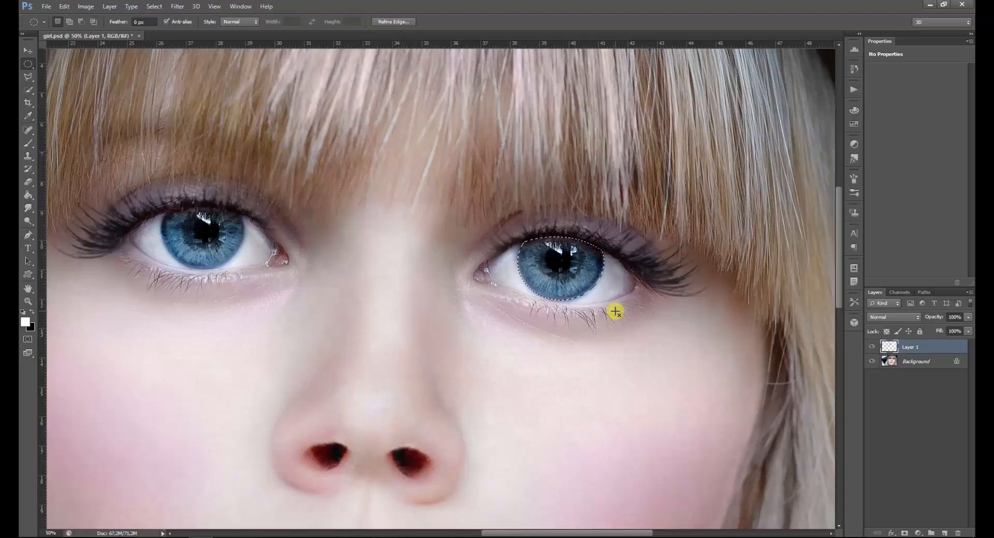
Feather the second iris selection by 4 pixels
left_click(153, 6)
mouse_move(194, 115)
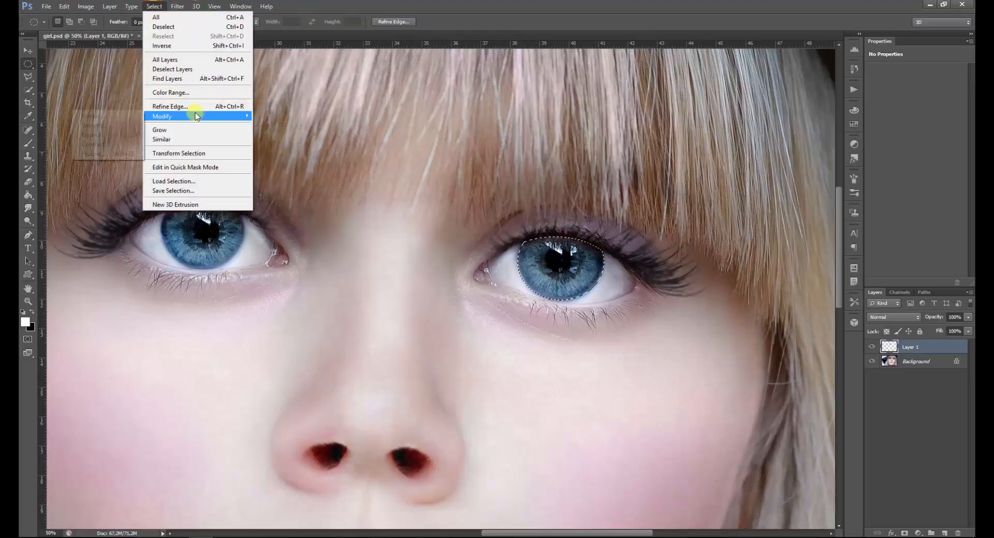
left_click(112, 154)
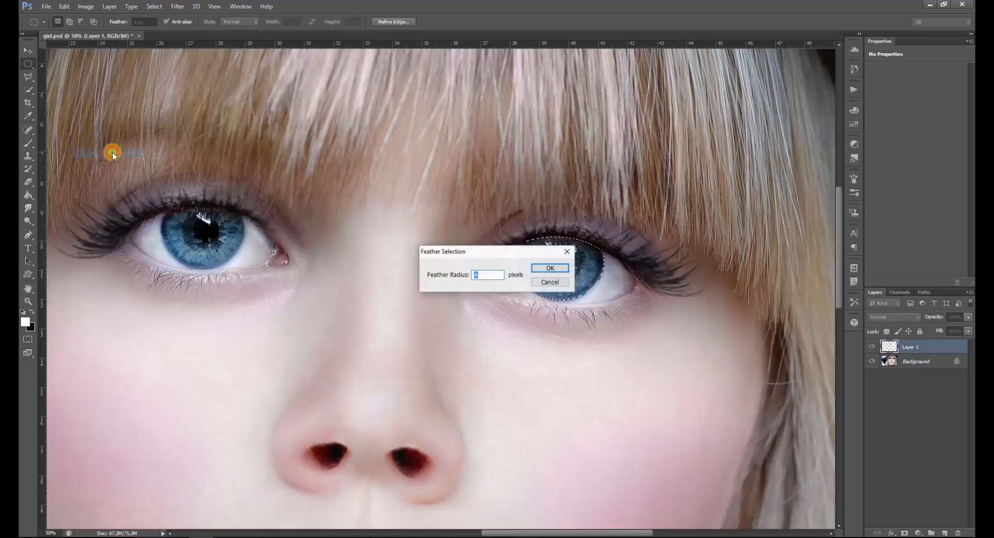
left_click(543, 268)
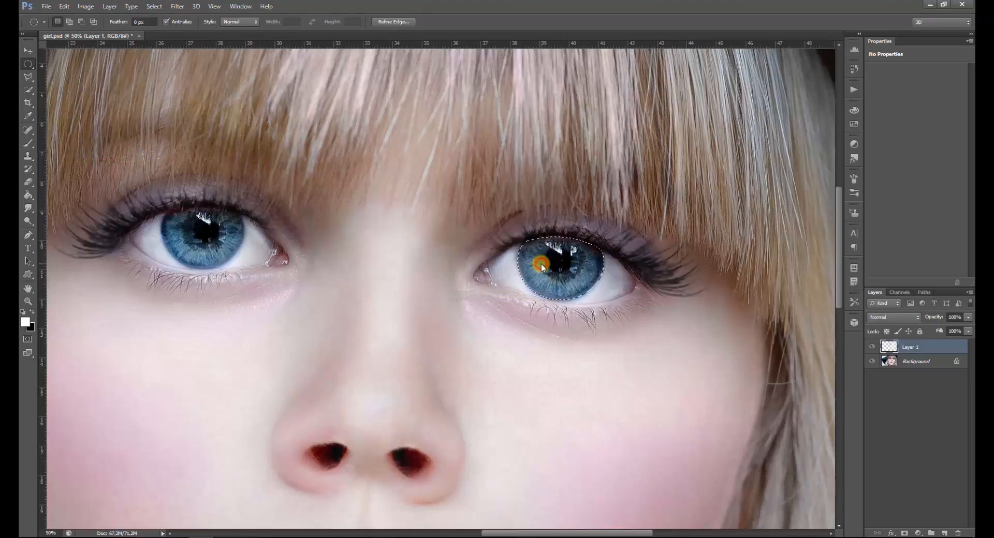
Try to copy the second iris selection to a new layer while Layer 1 is active
right_click(568, 271)
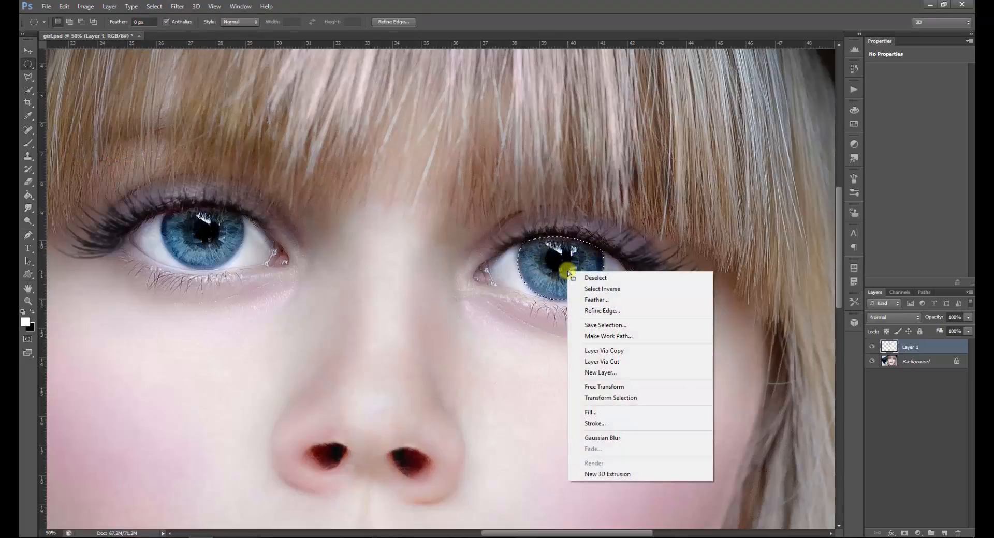
left_click(607, 351)
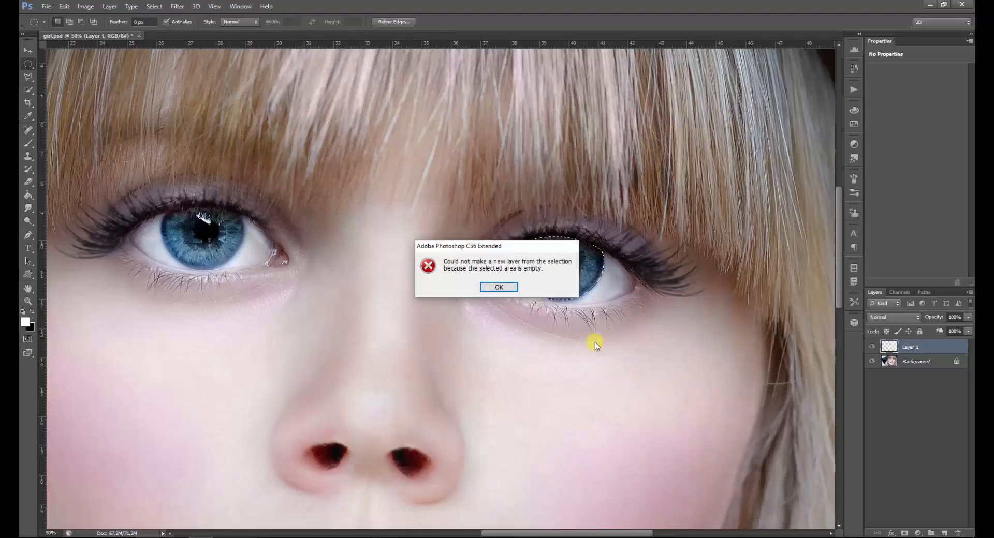
left_click(503, 284)
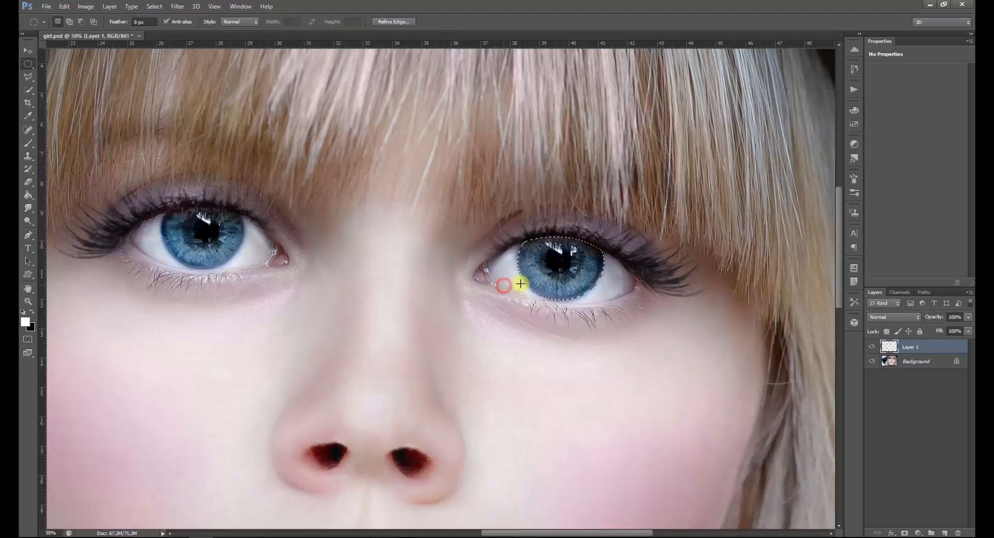
Copy the selected second iris from the Background layer to a new layer
left_click(912, 361)
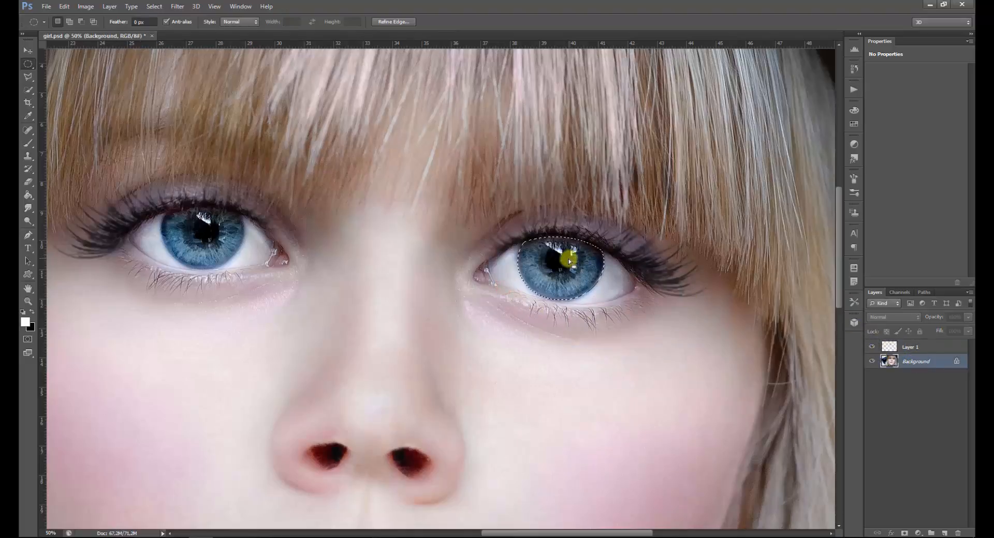
right_click(541, 268)
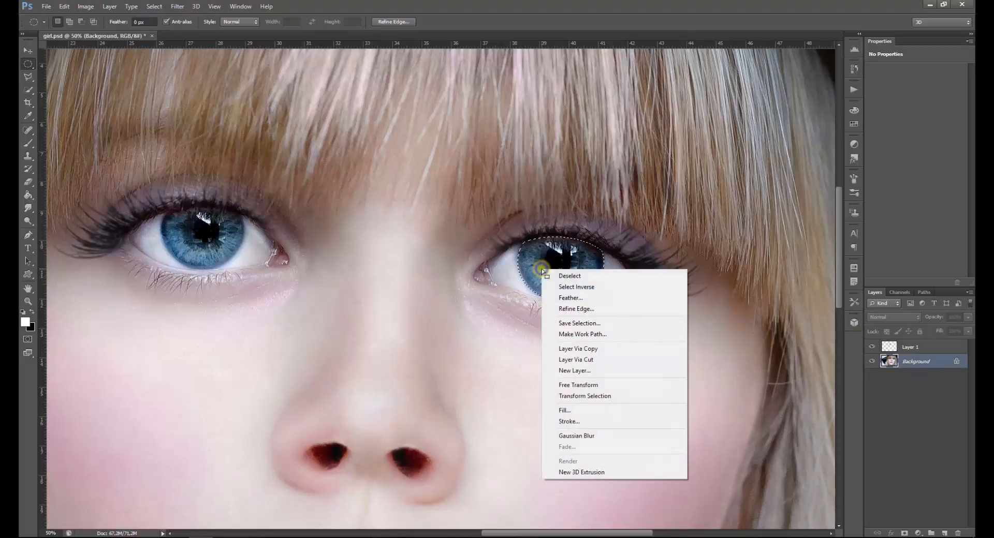
left_click(575, 349)
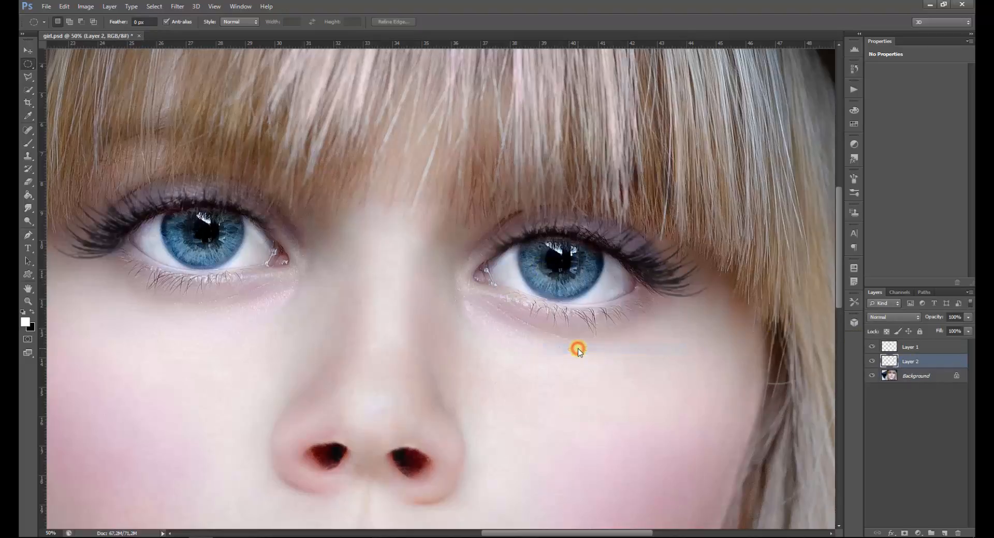
Merge the two iris layers, Layer 1 and Layer 2, into a single layer
left_click(928, 349, "shift")
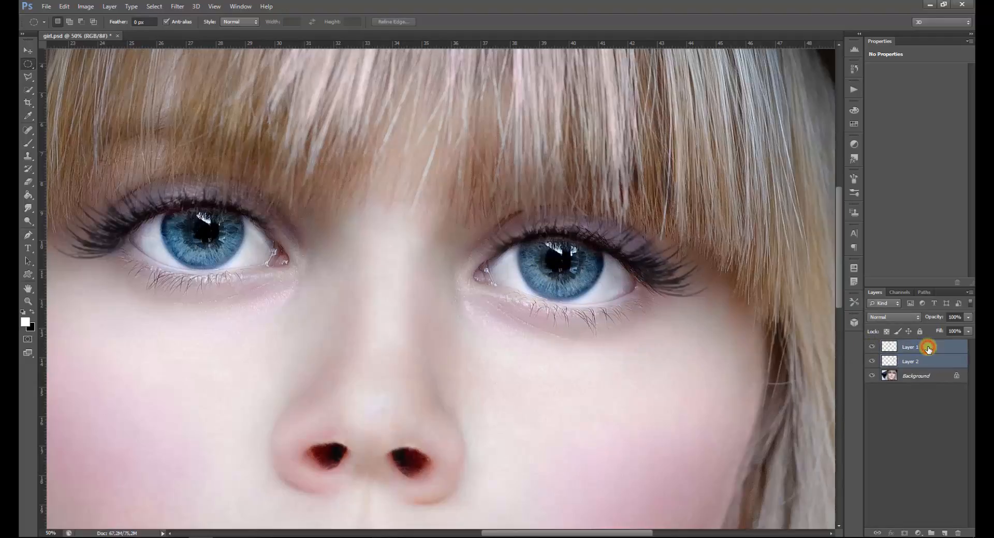
right_click(929, 349)
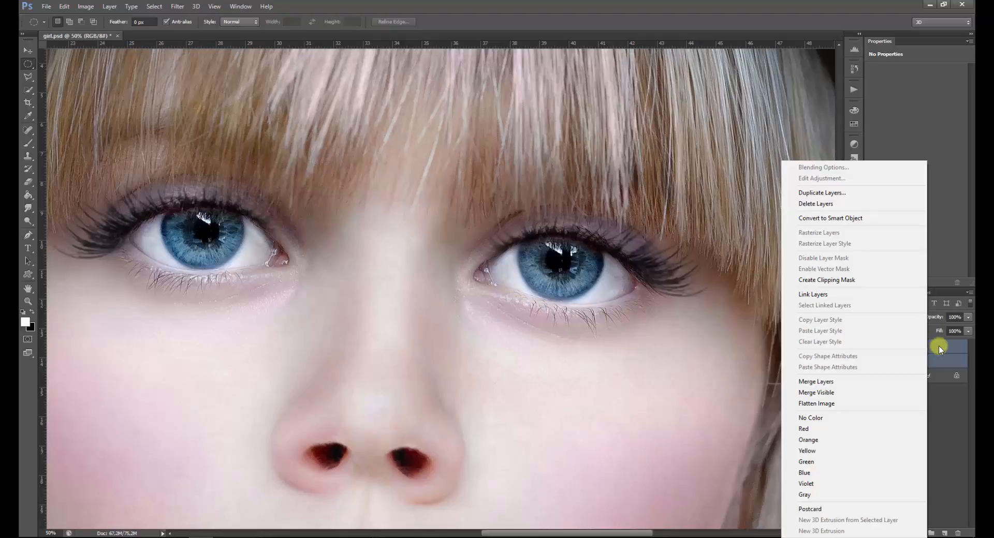
left_click(852, 383)
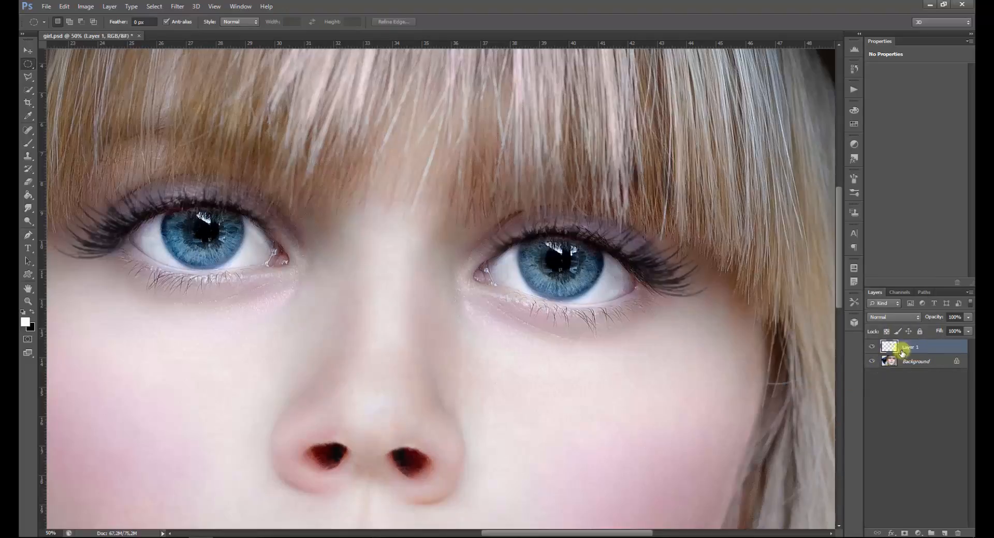
Rename the merged iris layer, Layer 1, as eyes
left_click(918, 350)
double_click(917, 348)
type("e")
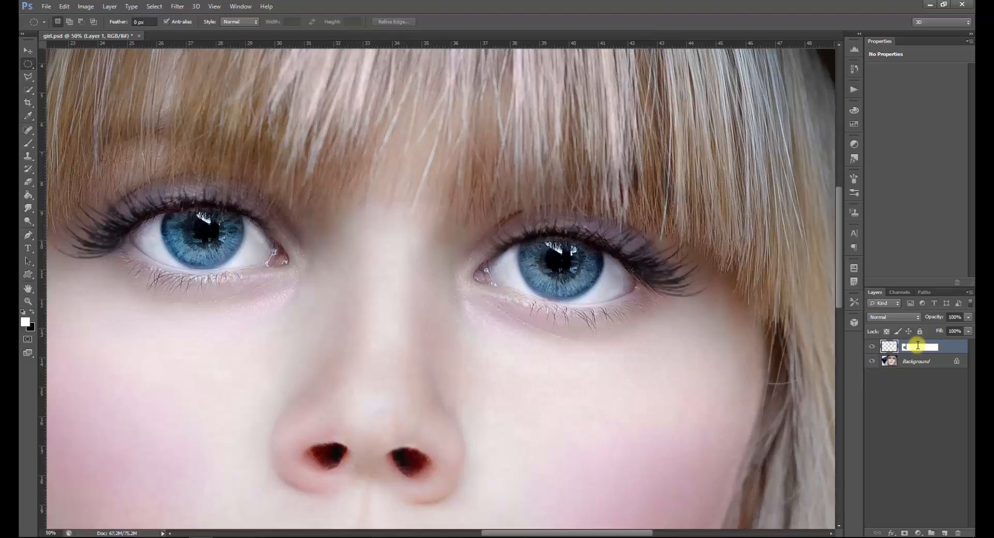
type("yes")
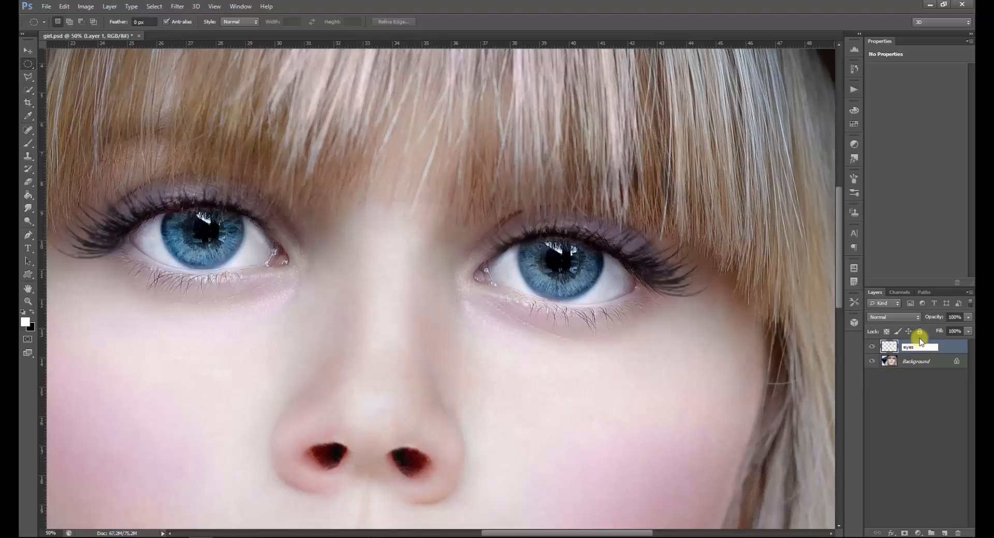
left_click(954, 349)
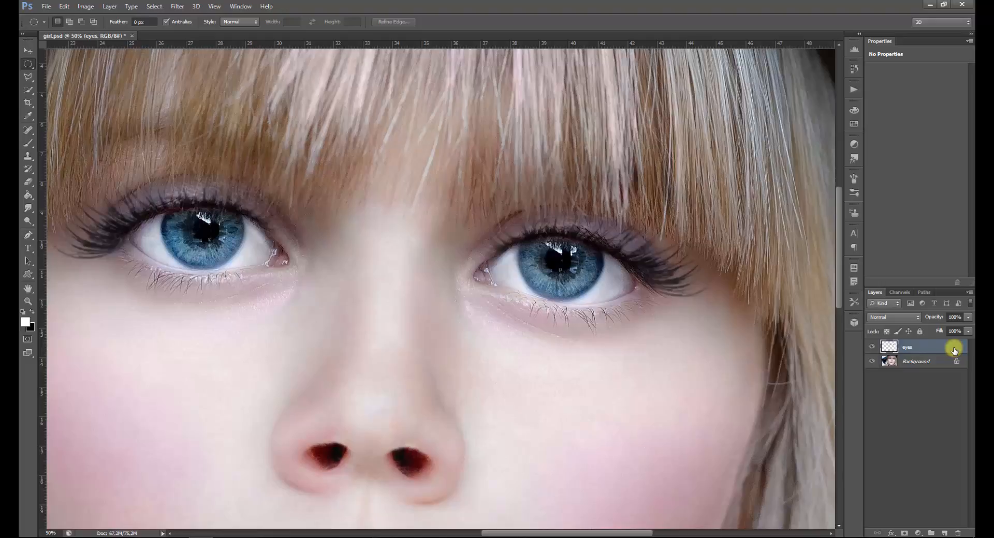
Add a Color Balance adjustment layer above the eyes layer and clip it so it affects only the irises
key("ctrl+minus")
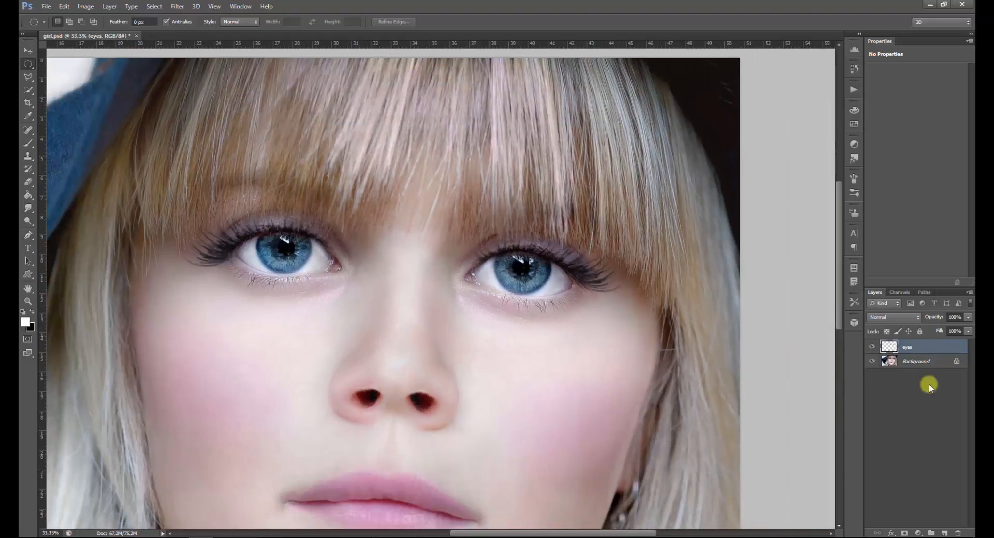
left_click(918, 533)
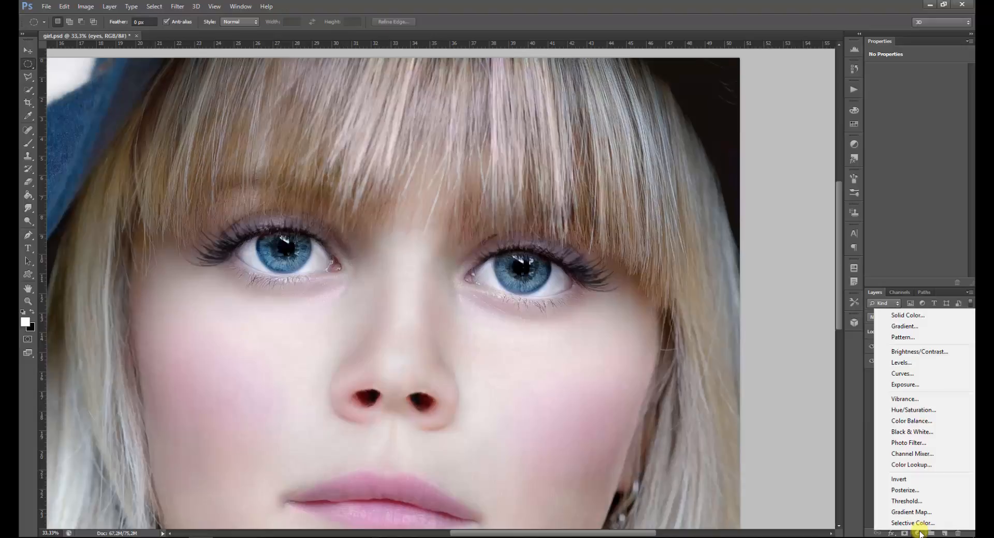
left_click(912, 420)
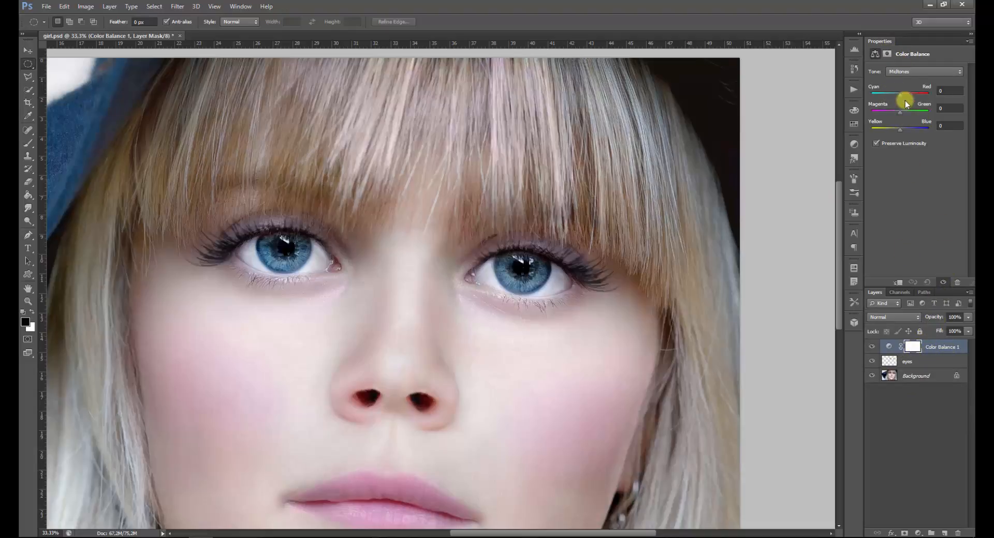
left_click(897, 283)
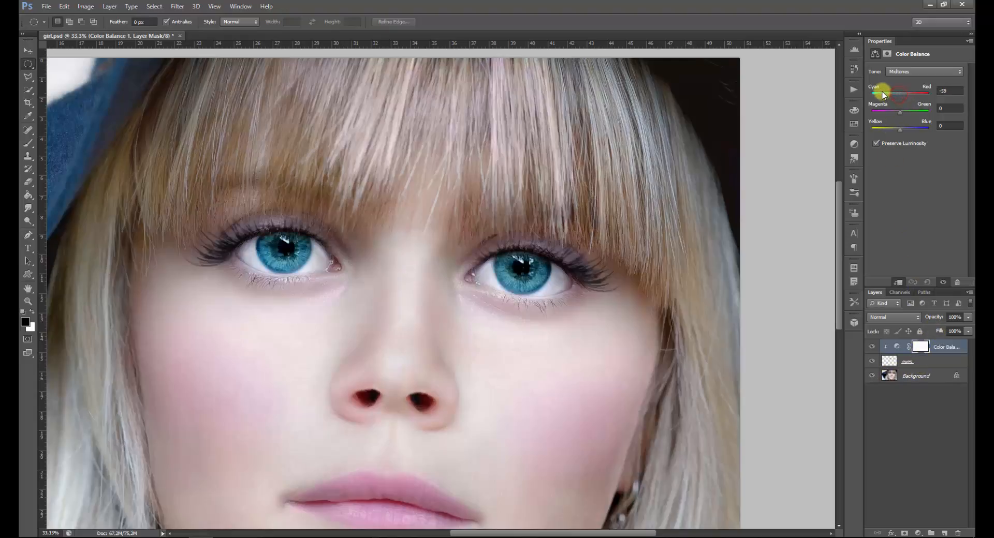
Set the Color Balance midtones to -67 cyan–red, +45 magenta–green and -43 yellow–blue
left_click_drag(912, 92, 891, 92)
key("ctrl+minus")
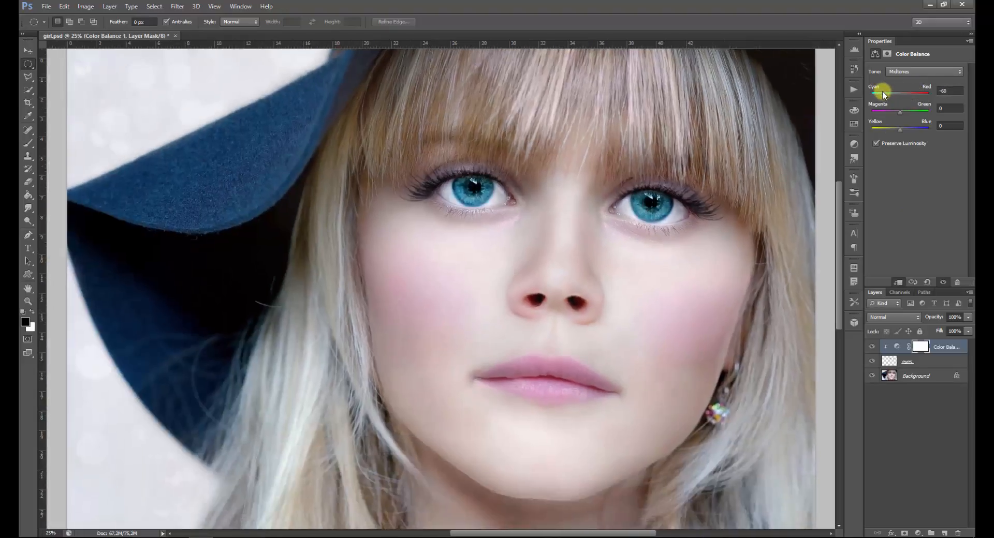
left_click_drag(883, 91, 886, 129)
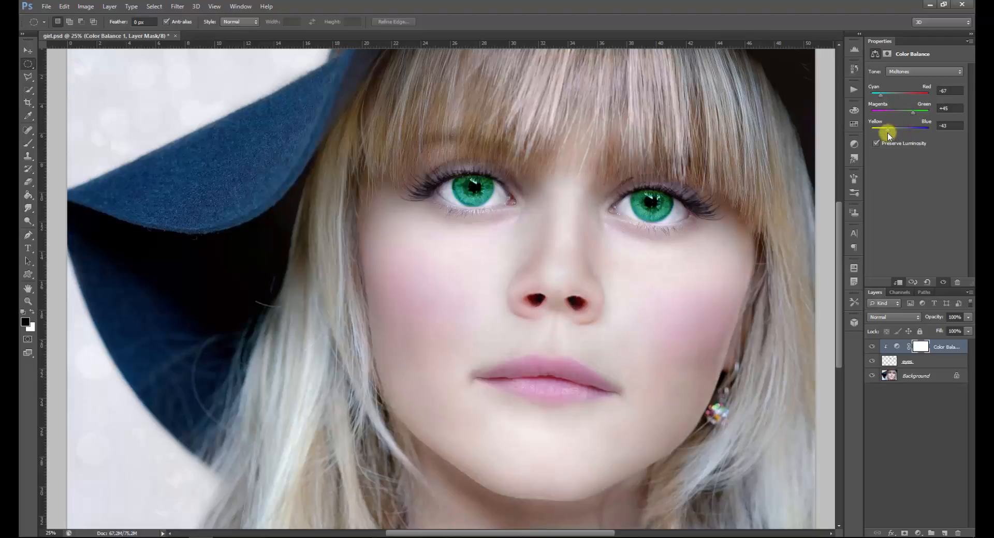
Set the Color Balance shadows to +3 cyan–red, +12 magenta–green and -22 yellow–blue
left_click(919, 72)
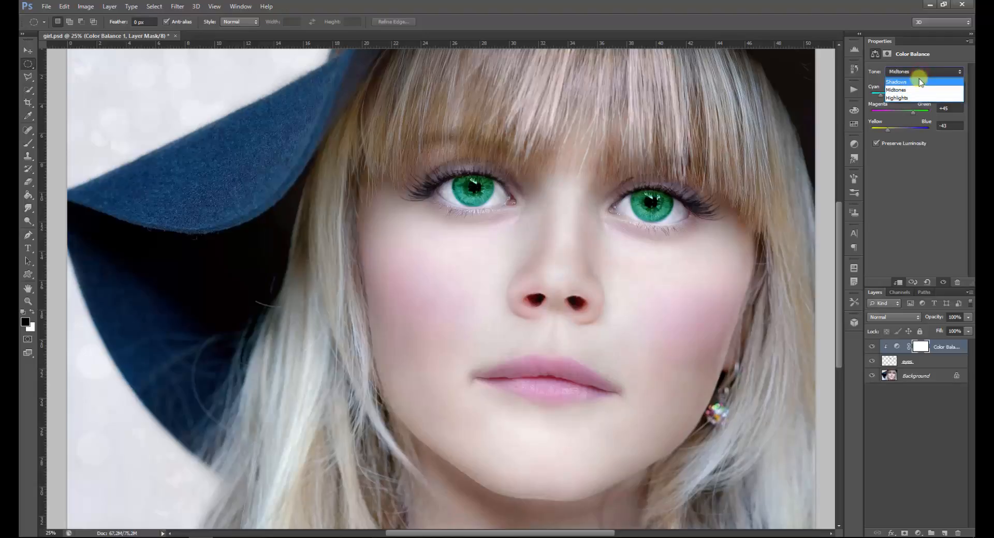
left_click(921, 82)
mouse_move(909, 94)
left_mouse_down()
mouse_move(893, 112)
mouse_move(910, 113)
left_mouse_up()
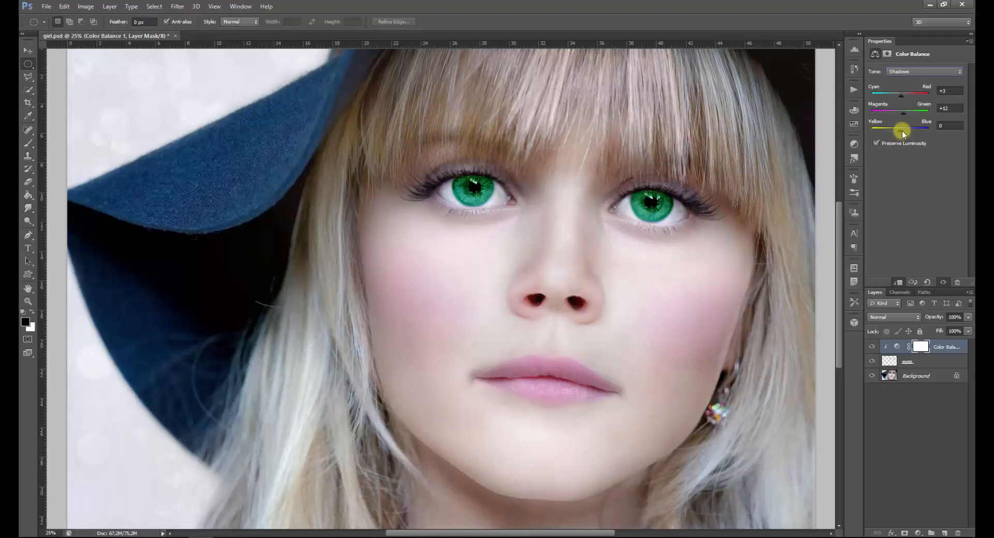
left_click_drag(901, 131, 895, 129)
Set the Color Balance highlights to -14 cyan–red, +12 magenta–green and -33 yellow–blue
left_click(922, 73)
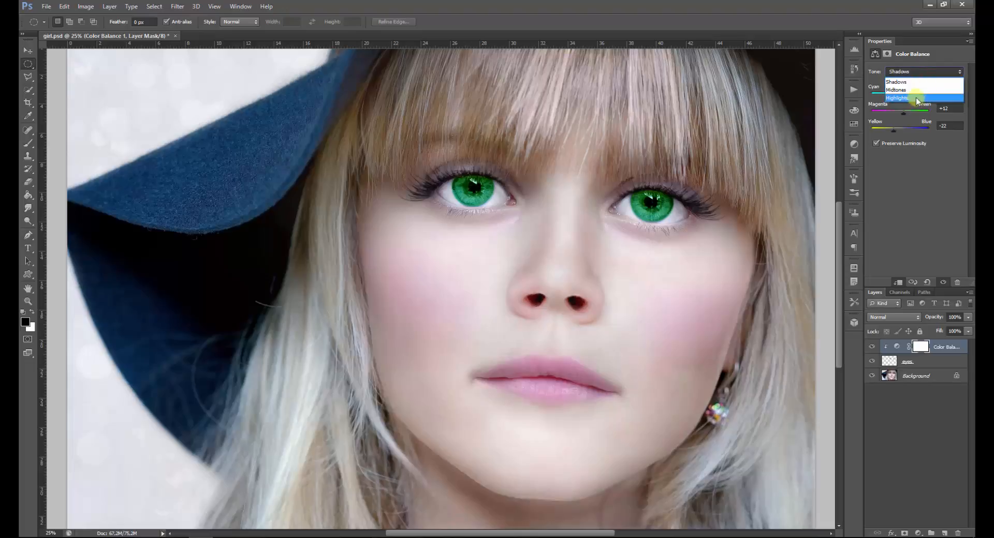
left_click(916, 98)
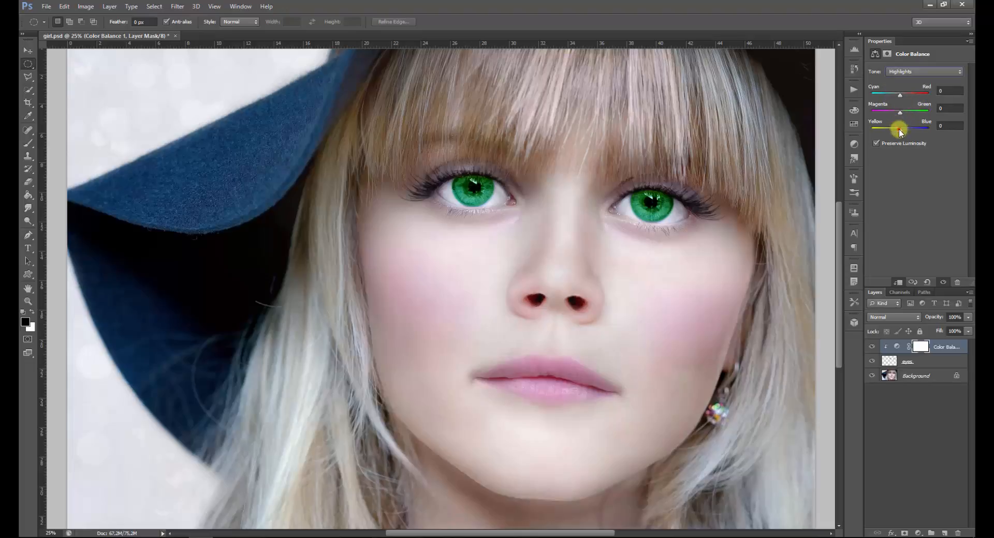
left_click_drag(899, 129, 896, 96)
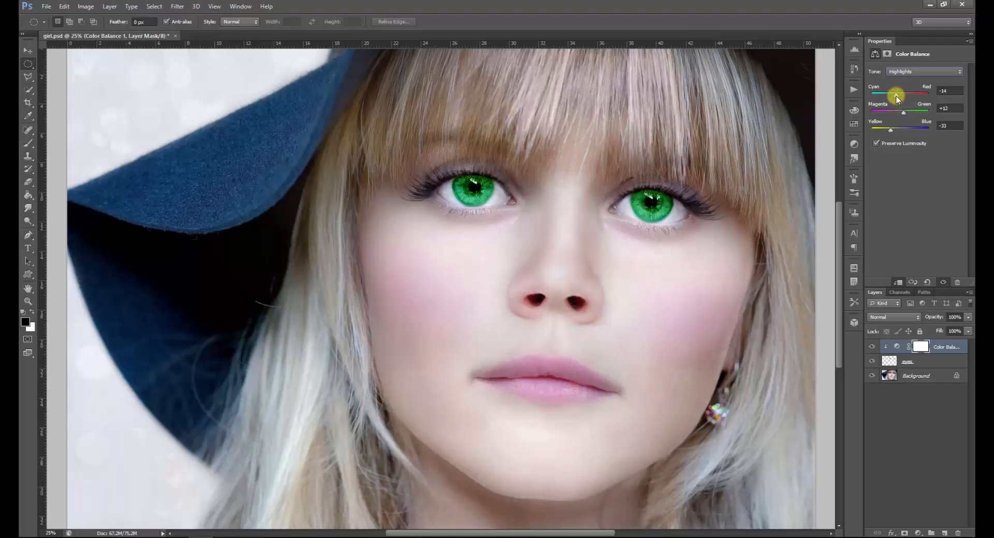
Reduce the Color Balance adjustment layer's opacity to 63%
key("ctrl+minus")
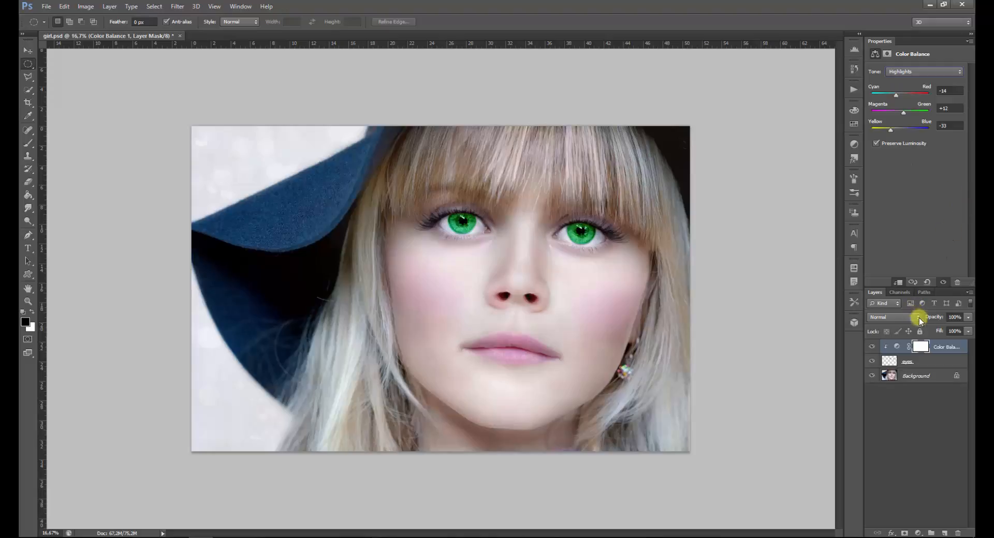
left_click(967, 318)
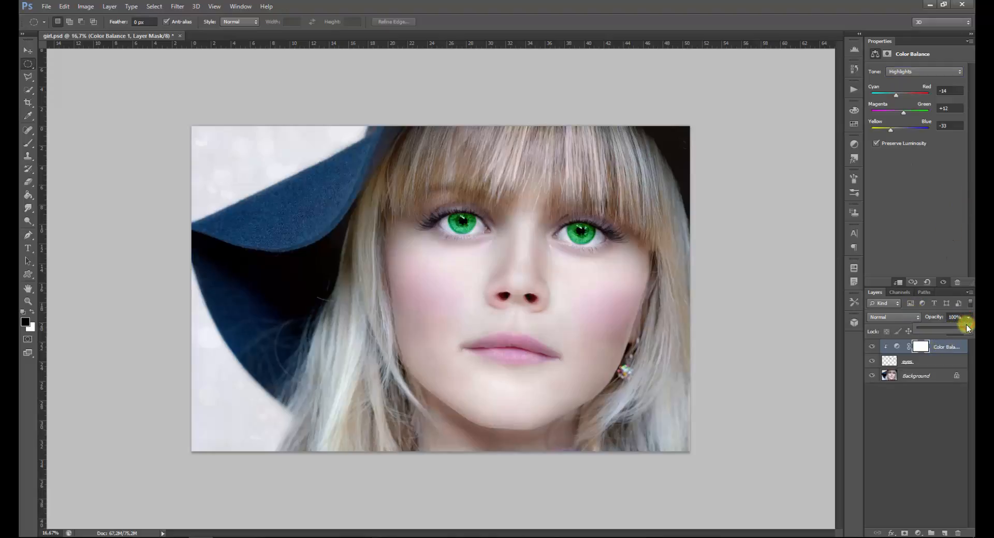
left_click_drag(968, 327, 948, 328)
left_click(943, 352)
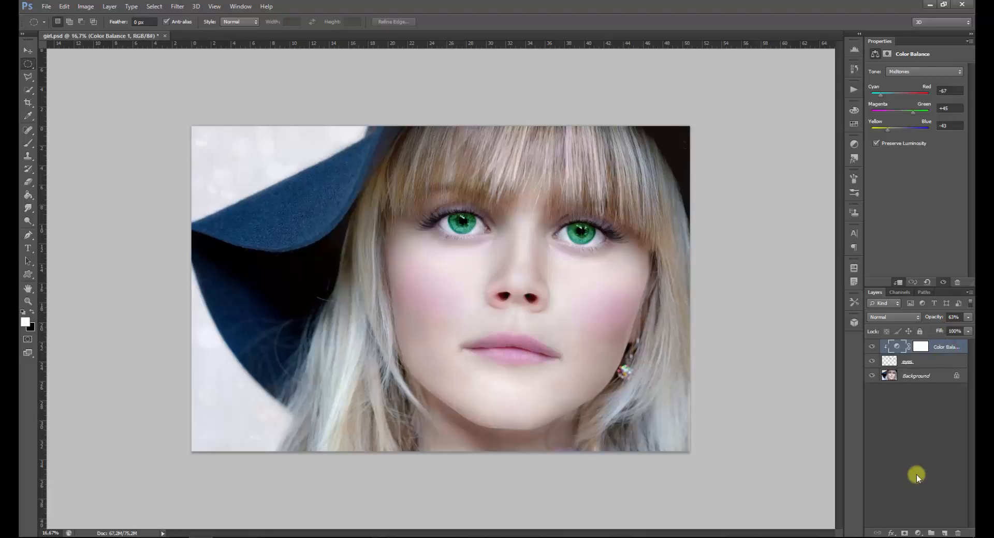
Add a Hue/Saturation adjustment layer clipped to the eyes layer and hide the Color Balance layer
left_click(917, 533)
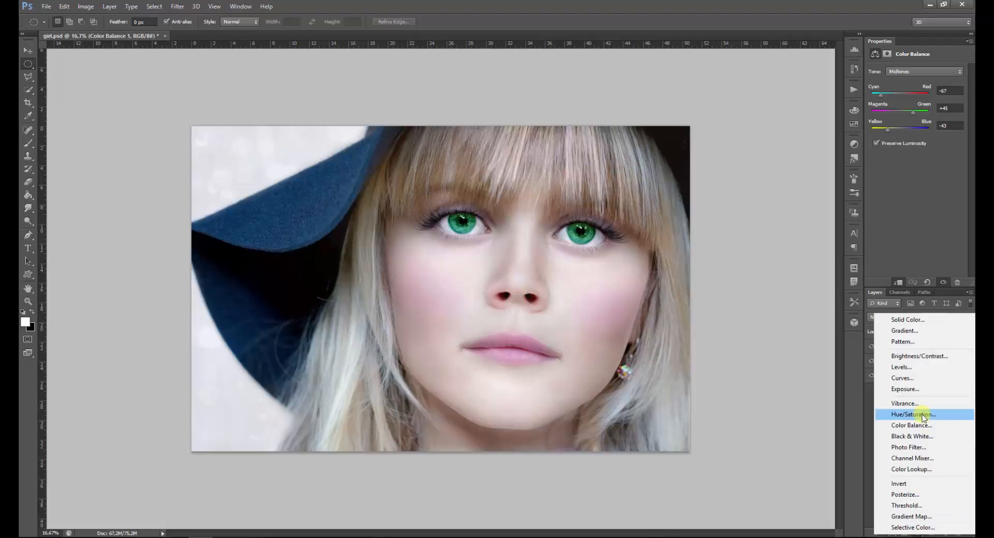
left_click(922, 416)
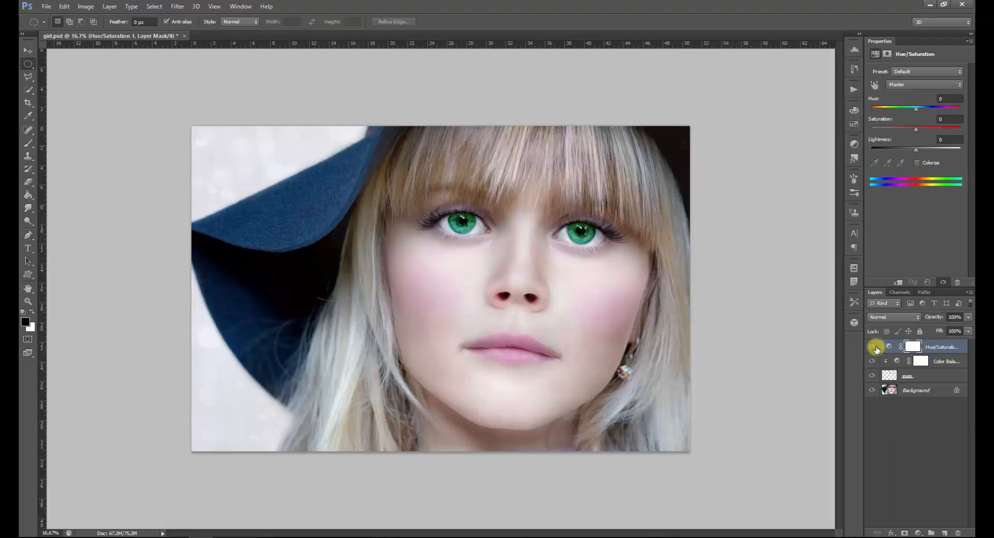
left_click(873, 360)
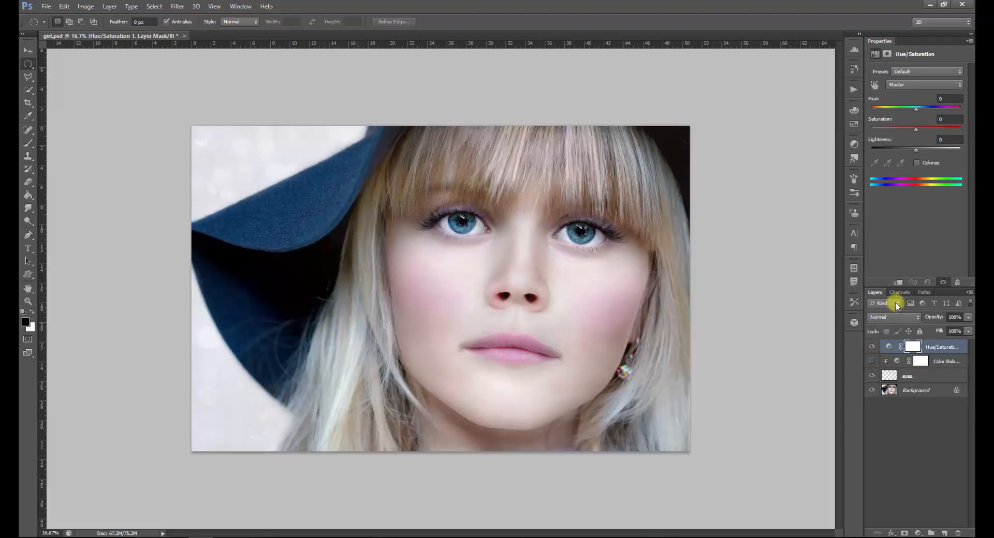
left_click(899, 282)
Colorize the irises purple with hue 286, saturation 60 and lightness +3, and reduce the Hue/Saturation layer's opacity to 62%
left_click(917, 163)
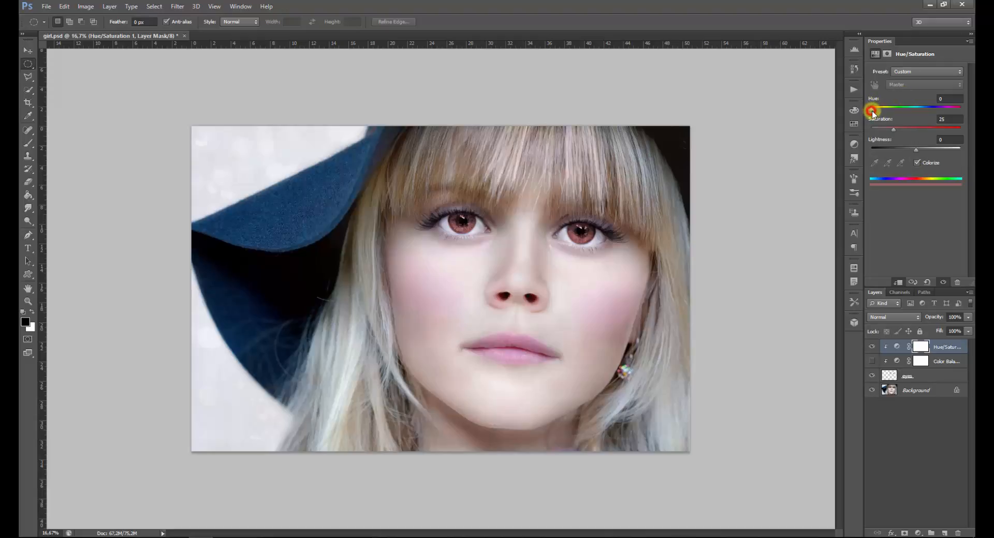
left_click_drag(871, 112, 939, 120)
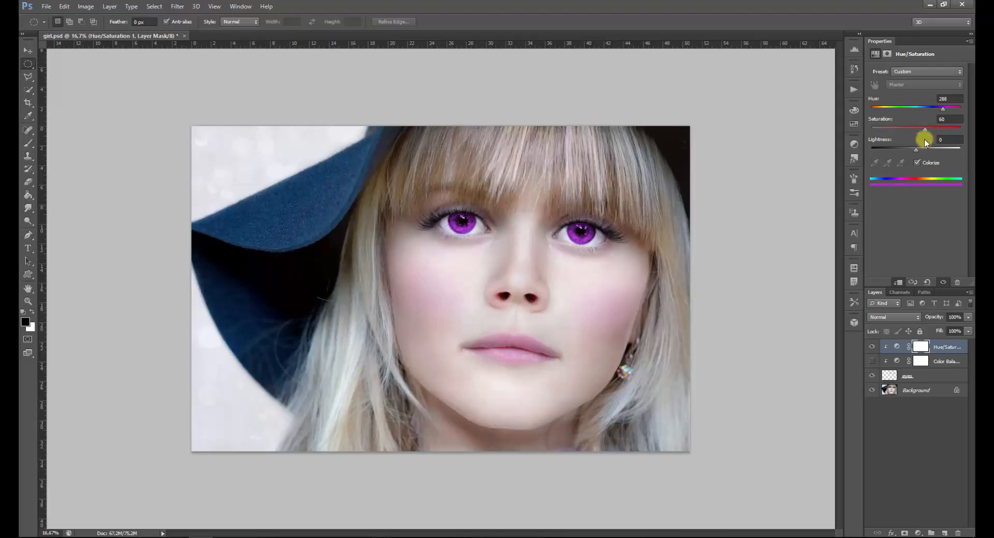
mouse_move(915, 150)
left_mouse_down()
mouse_move(926, 154)
mouse_move(914, 151)
left_mouse_up()
left_click(968, 317)
left_click_drag(967, 327, 959, 329)
Add a Curves adjustment layer clipped to the eyes layer and hide the Hue/Saturation layer
left_click(918, 533)
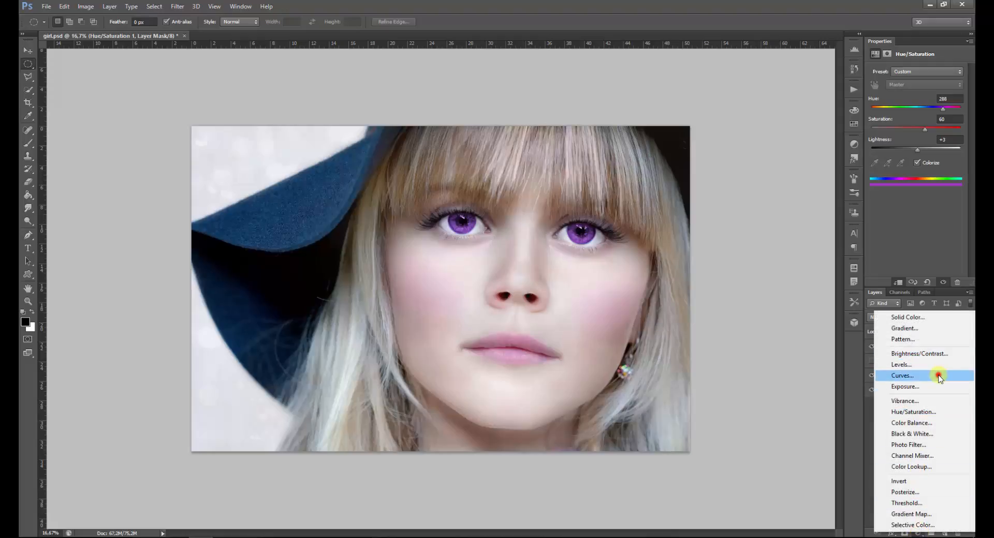
left_click(938, 377)
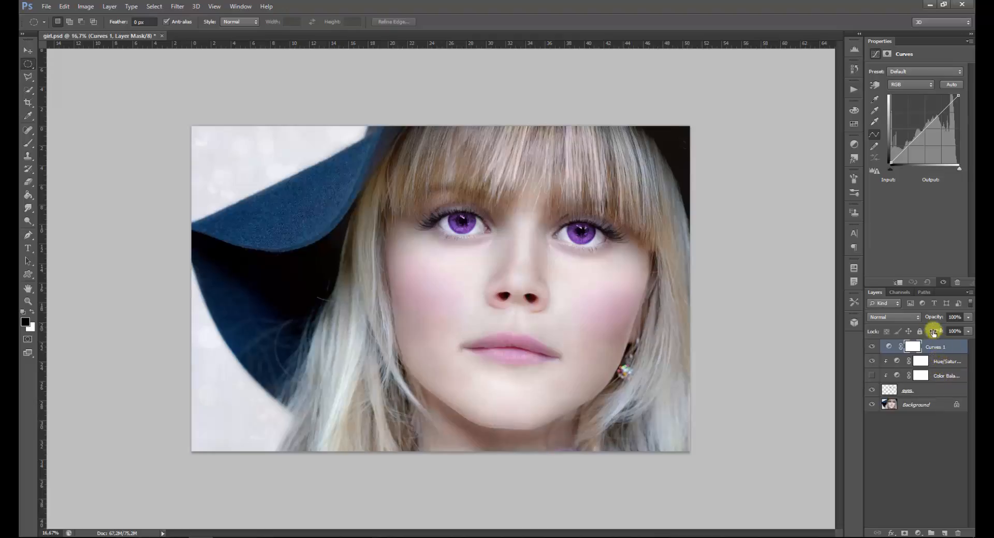
left_click(898, 283)
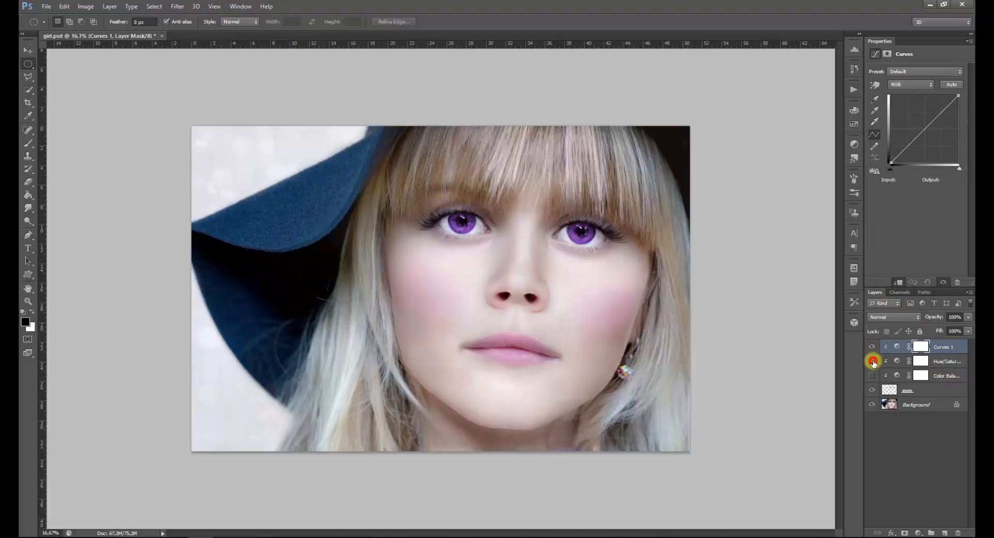
left_click(872, 361)
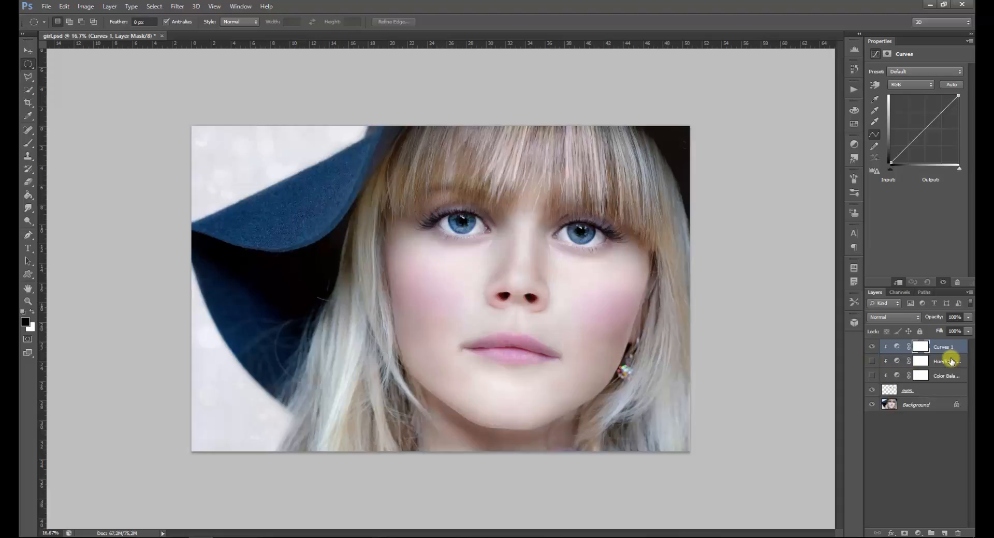
Raise the Blue channel curve with two points, placing the upper one at about input 127, output 191
left_click(906, 84)
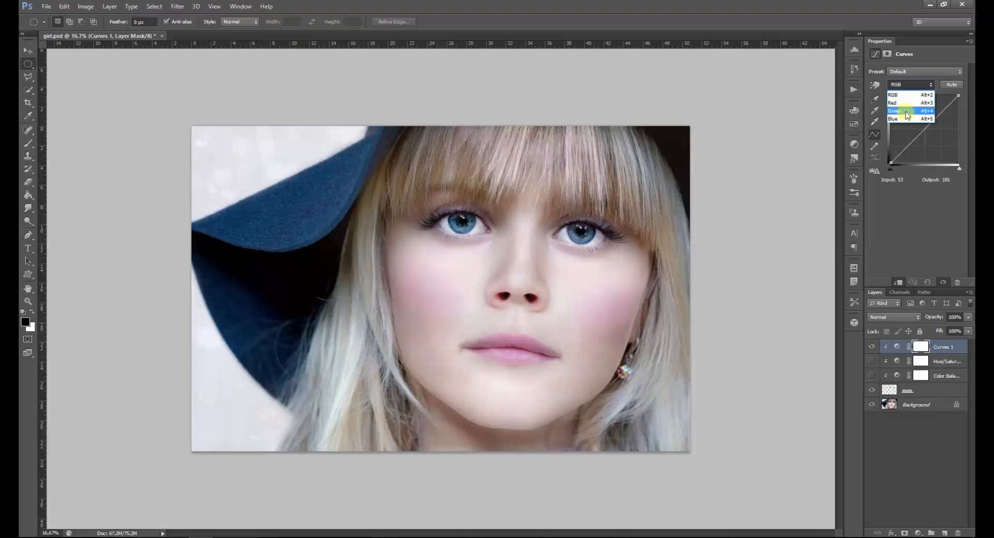
left_click(905, 118)
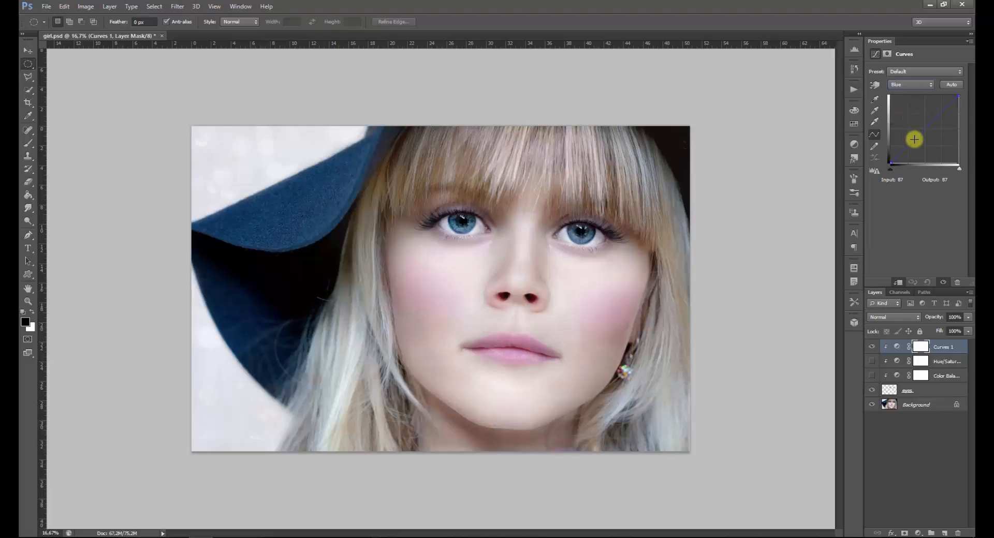
left_click(914, 139)
left_click_drag(914, 140, 925, 112)
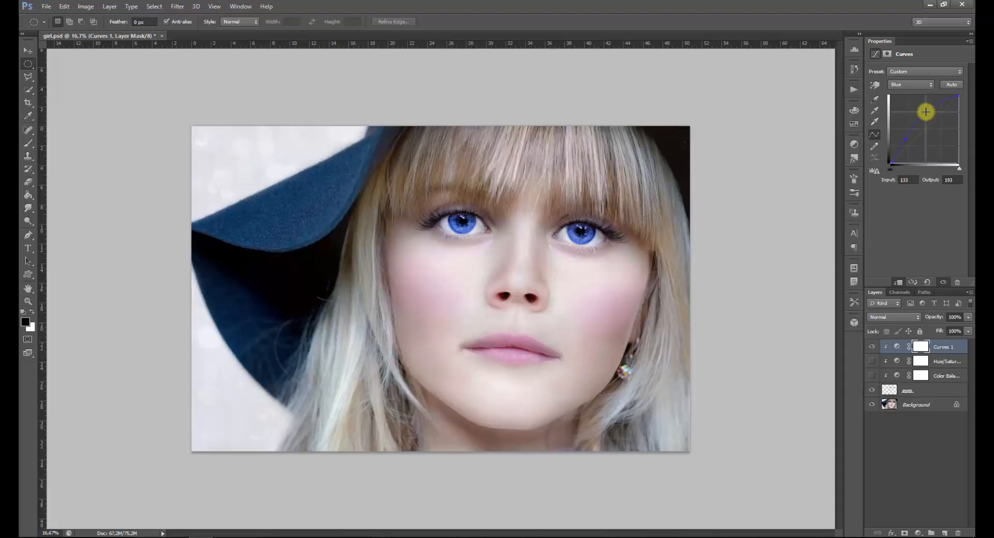
Raise the Green channel curve with points at input 57, output 77 and input 164, output 189
left_click(914, 85)
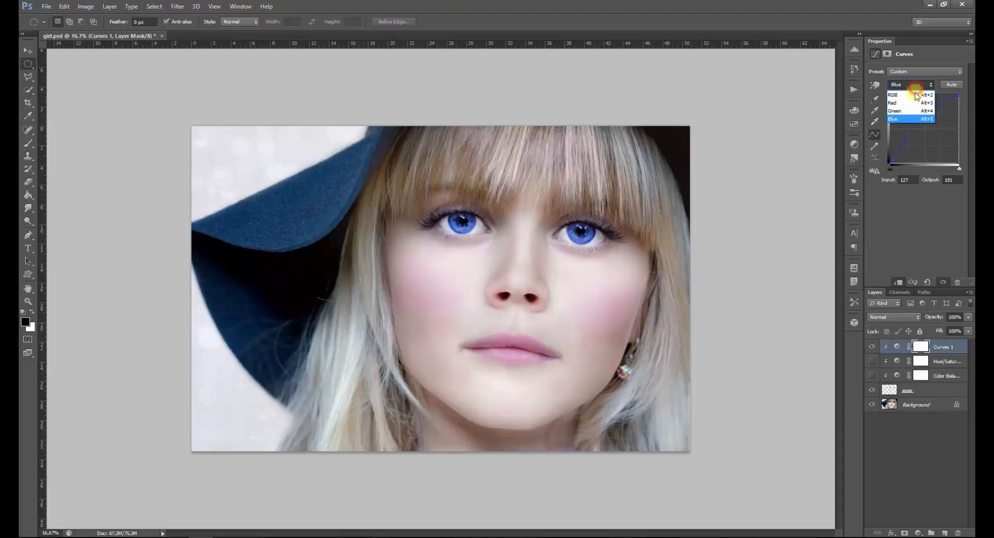
left_click(912, 111)
mouse_move(910, 138)
left_mouse_down()
mouse_move(914, 146)
mouse_move(906, 142)
left_mouse_up()
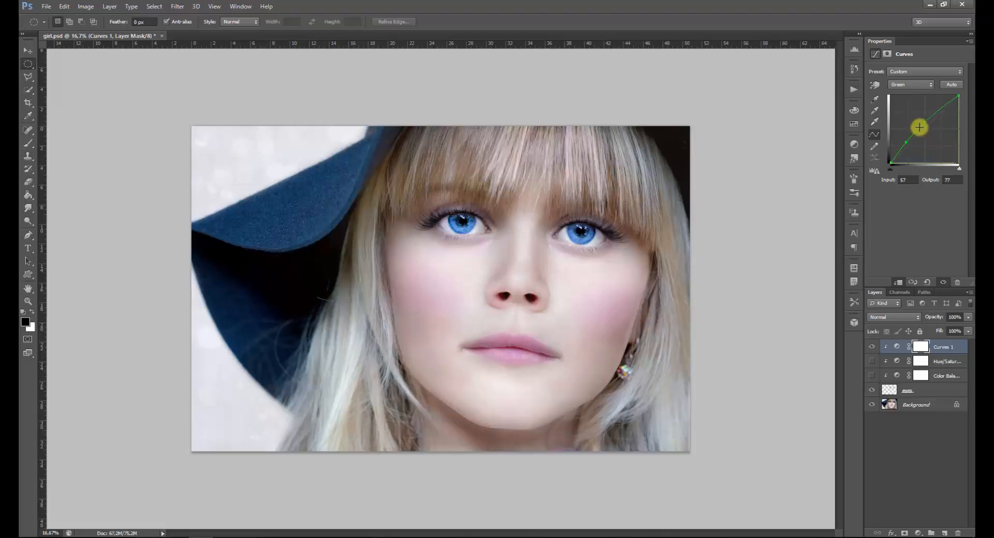
left_click(934, 111)
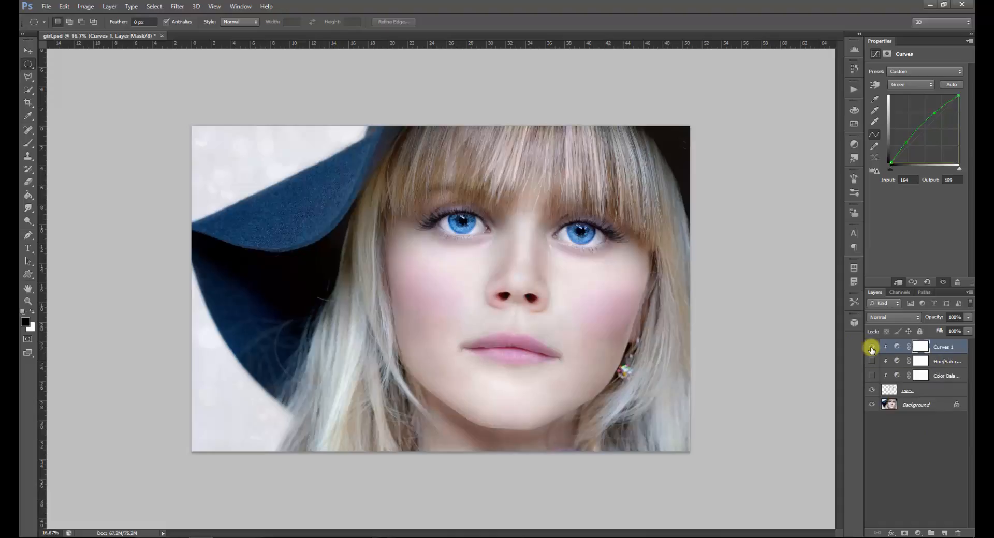
Hide the Curves adjustment layer and make the eyes layer active
left_click(919, 392)
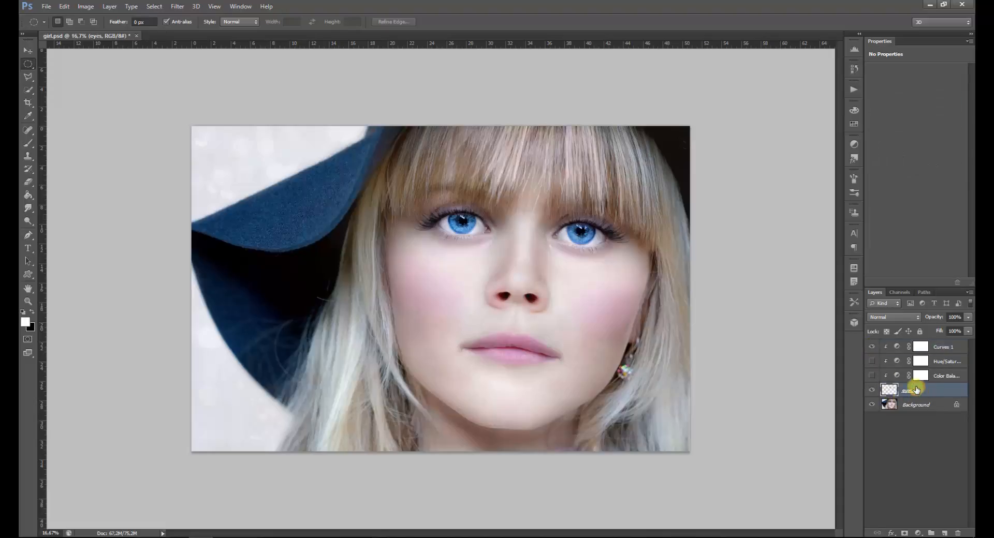
left_click(873, 347)
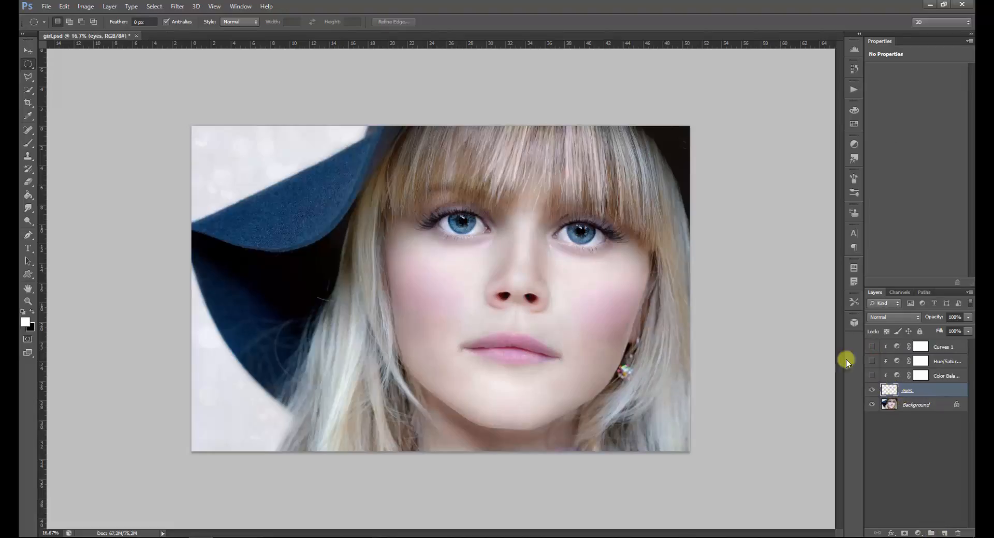
Load the eyes layer's transparency as a new selection and subtract the iris on the image's right side from it
left_click(158, 9)
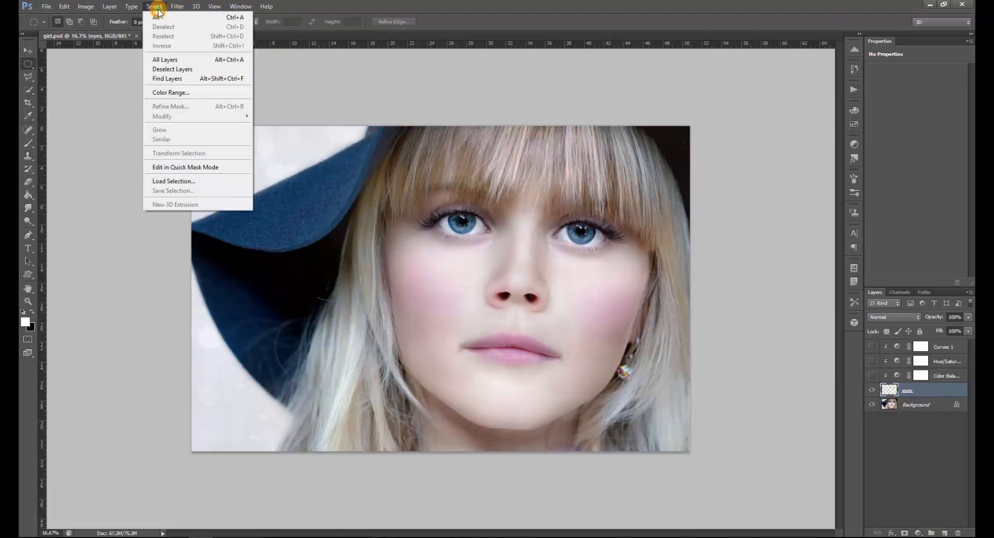
left_click(189, 183)
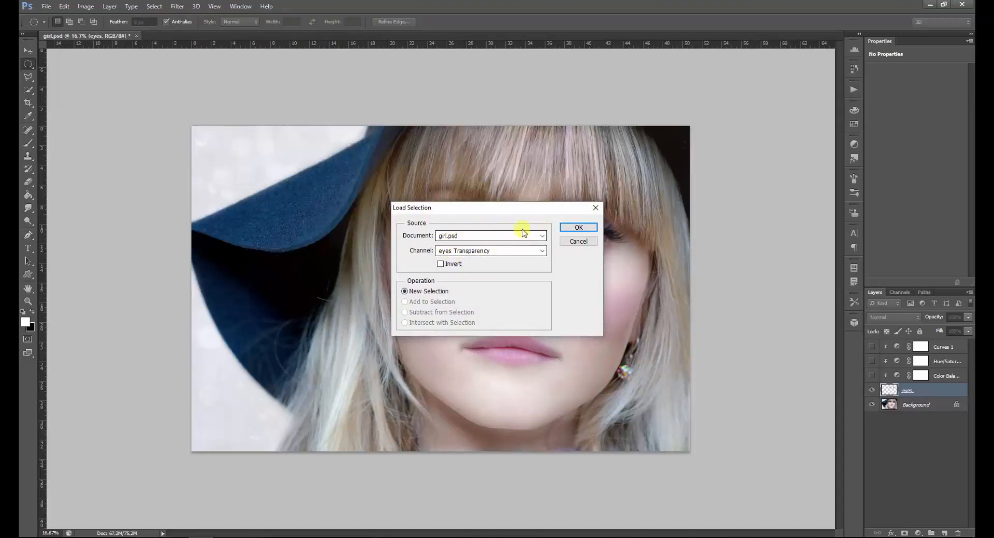
left_click(576, 228)
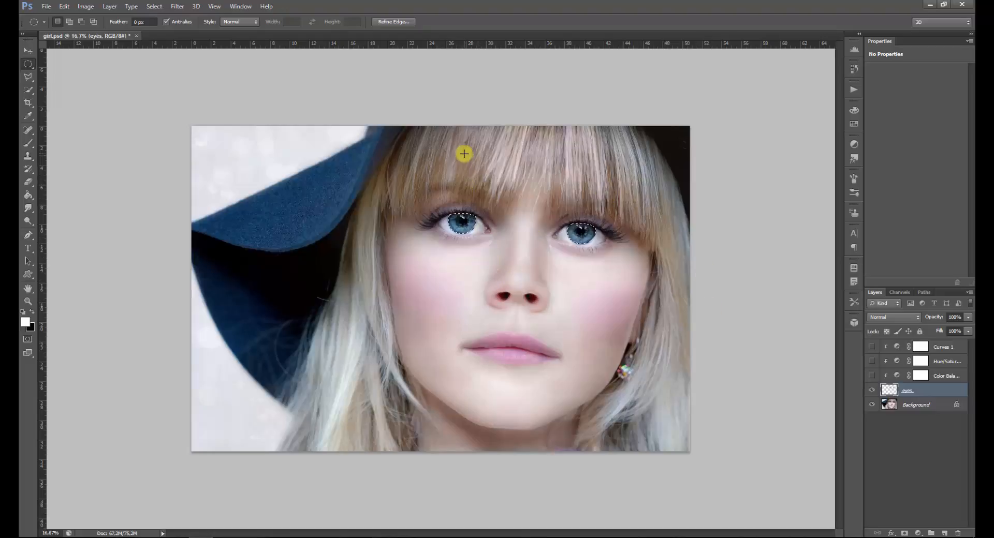
key("ctrl+plus")
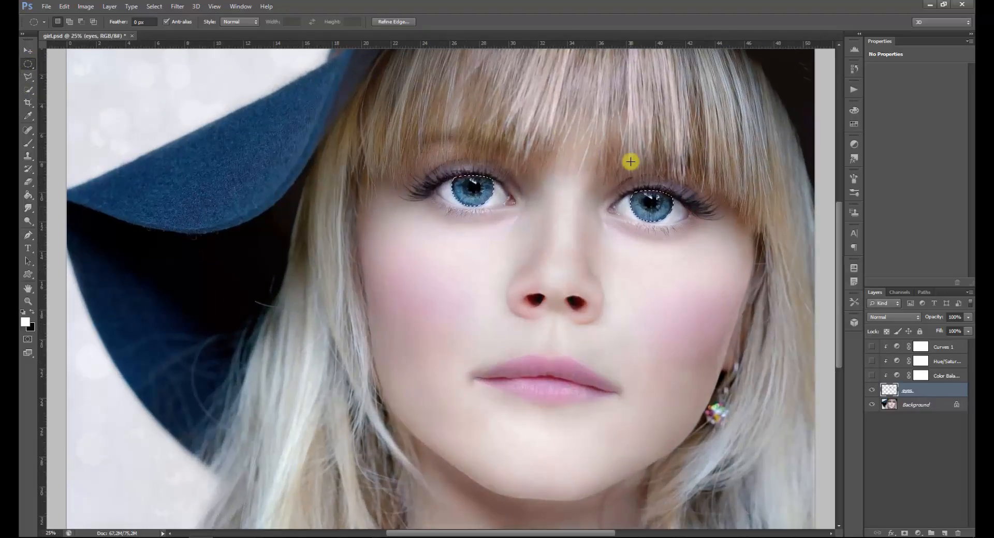
left_click_drag(593, 157, 694, 257)
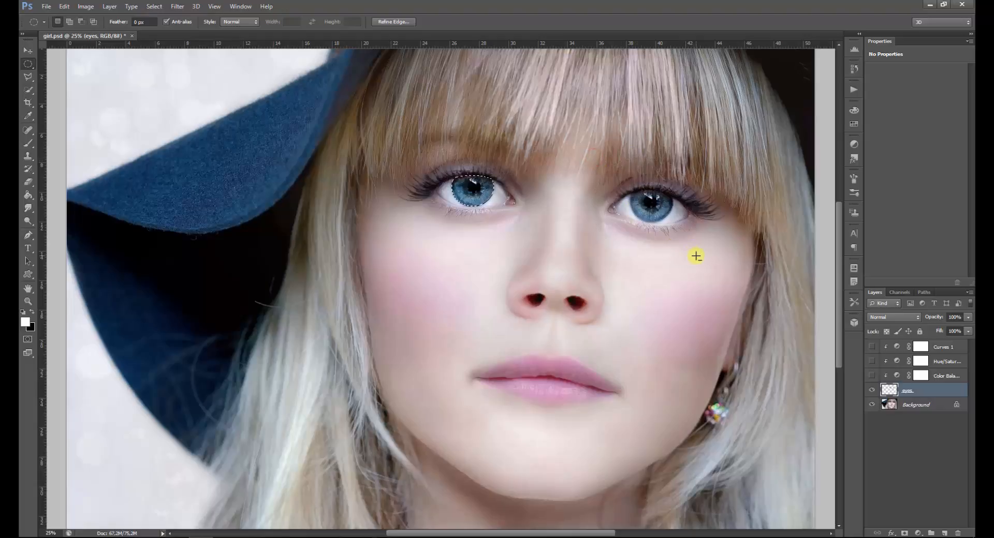
Add a Gradient fill layer above the eyes layer for the selected iris, using the rainbow gradient preset
left_click(919, 533)
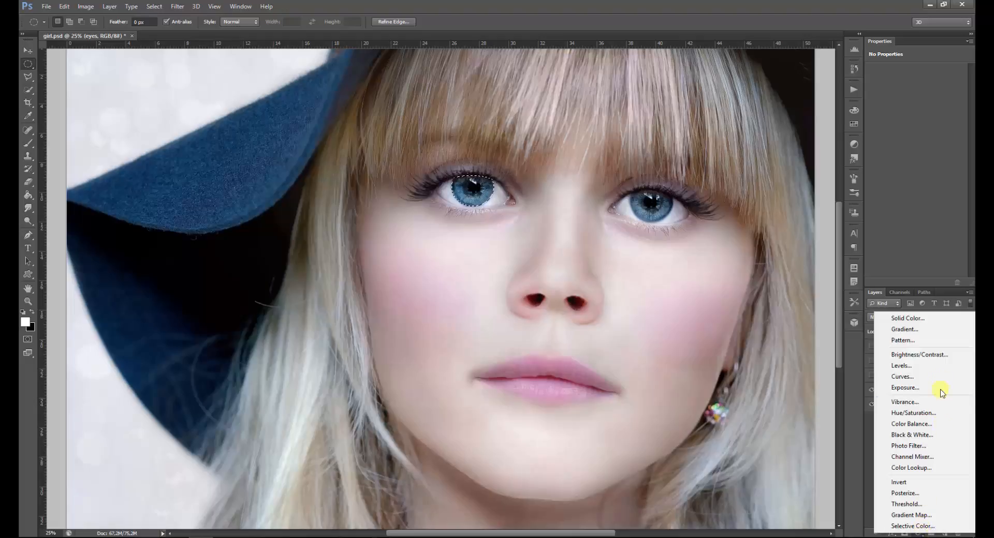
left_click(934, 330)
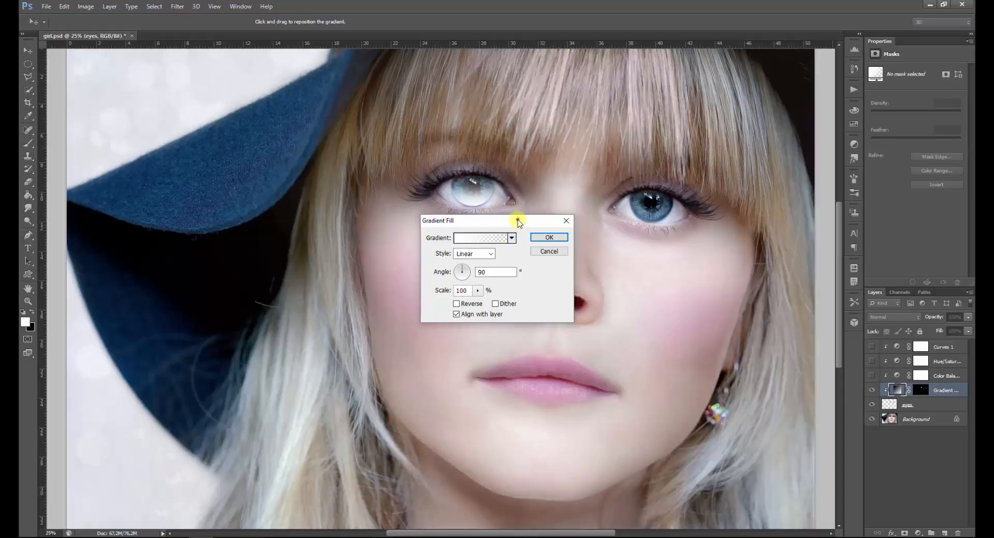
left_click_drag(515, 219, 619, 210)
left_click(616, 229)
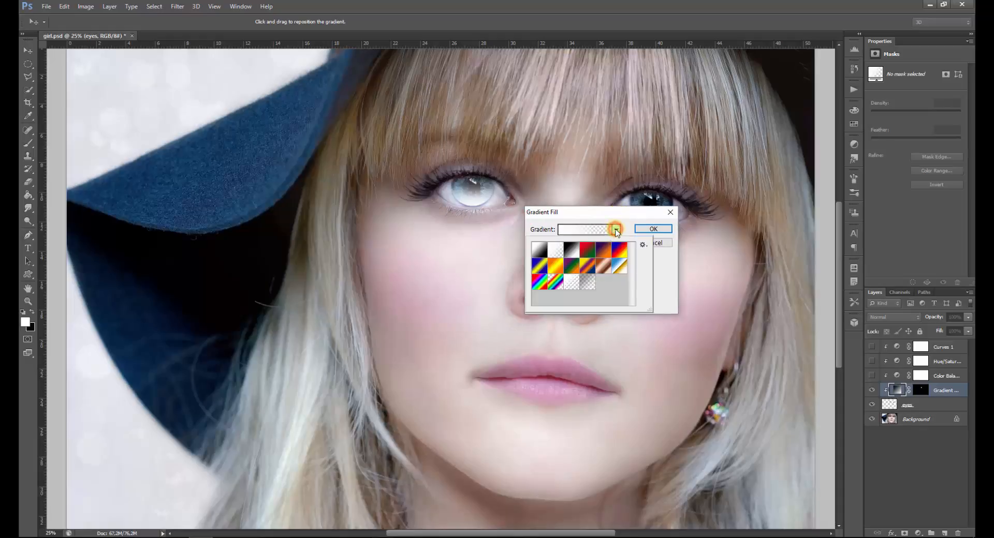
left_click(539, 282)
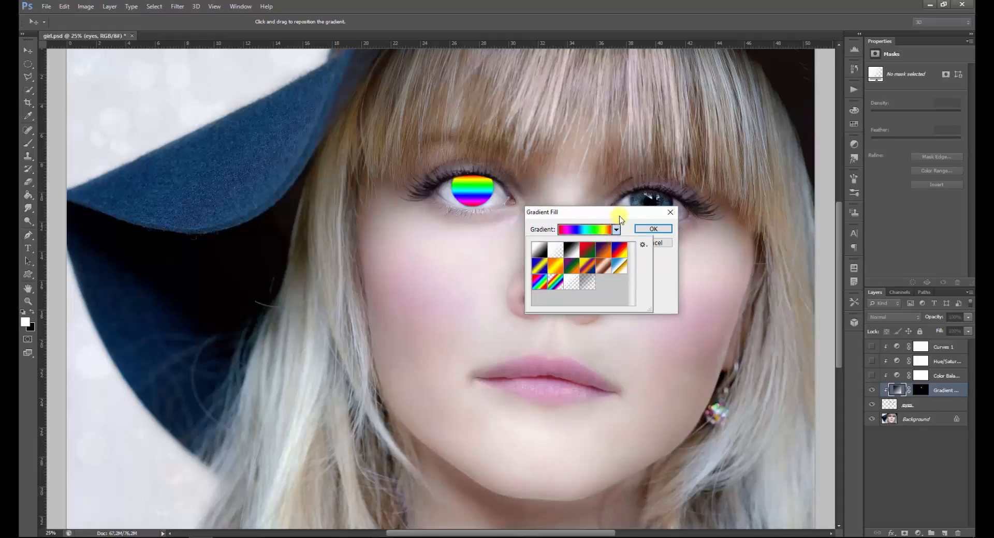
left_click(654, 253)
Set the gradient fill's style to Angle and its layer's blend mode to Color
left_click(597, 247)
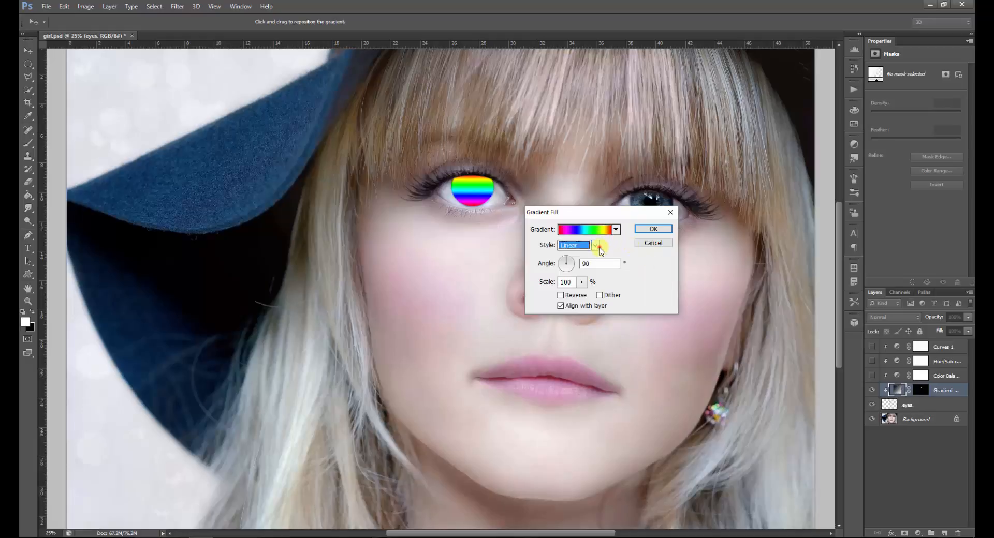
left_click(585, 272)
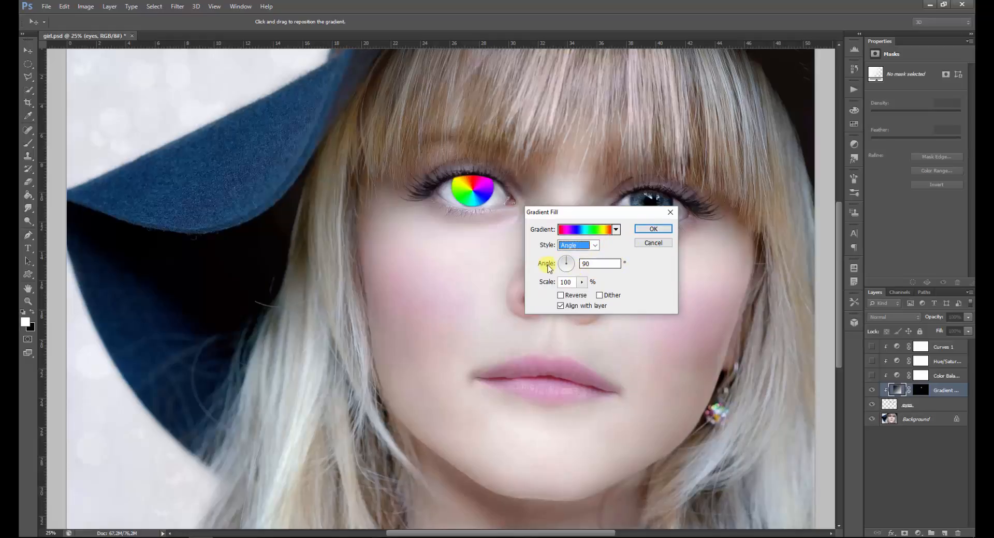
left_click(647, 230)
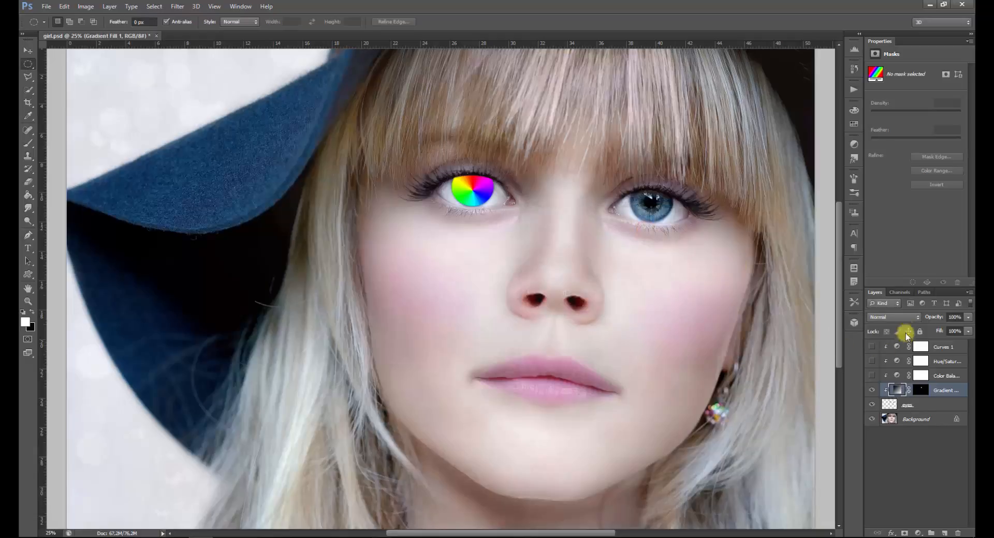
left_click(905, 317)
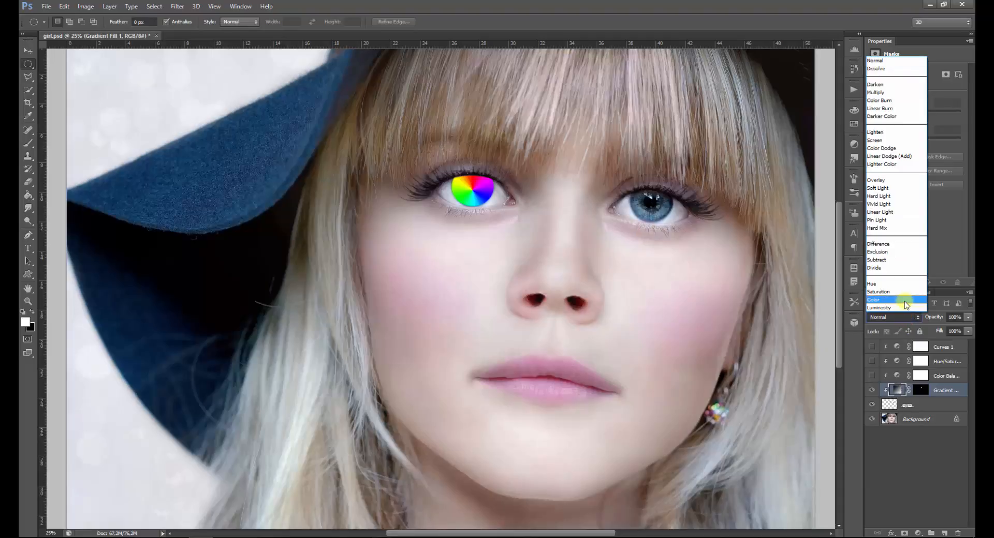
left_click(904, 301)
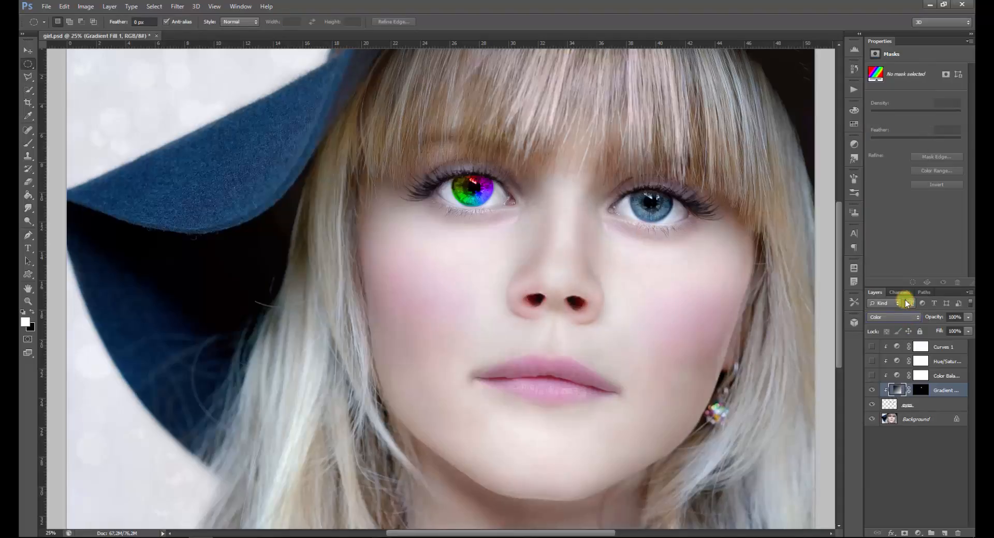
Load the eyes layer's transparency as a selection again and subtract the already recolored rainbow iris from it
left_click(935, 409)
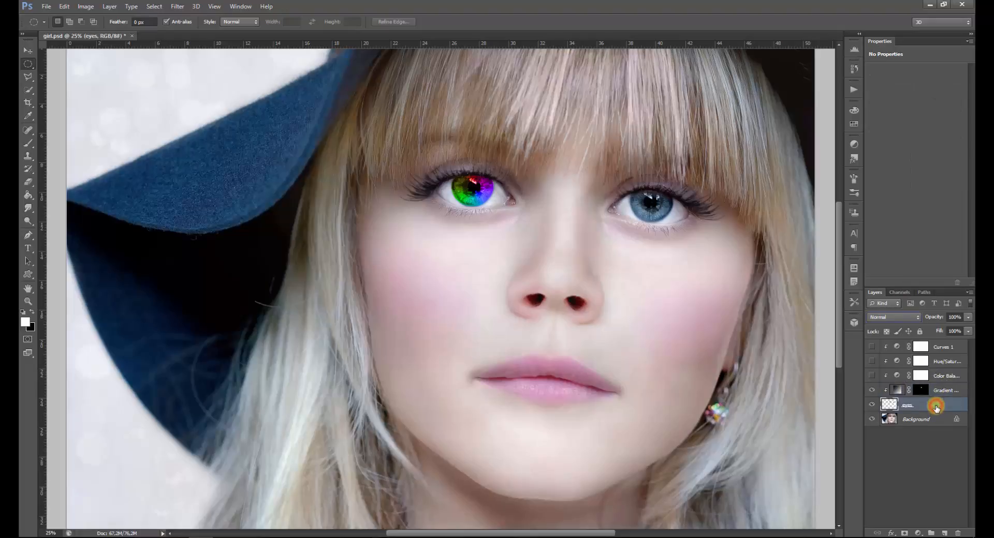
left_click(157, 7)
left_click(210, 181)
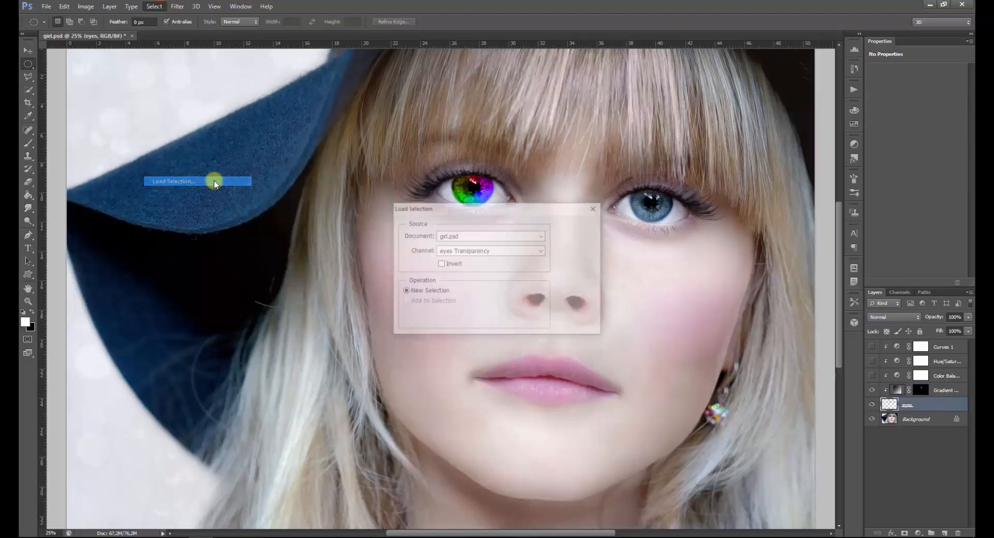
left_click(577, 228)
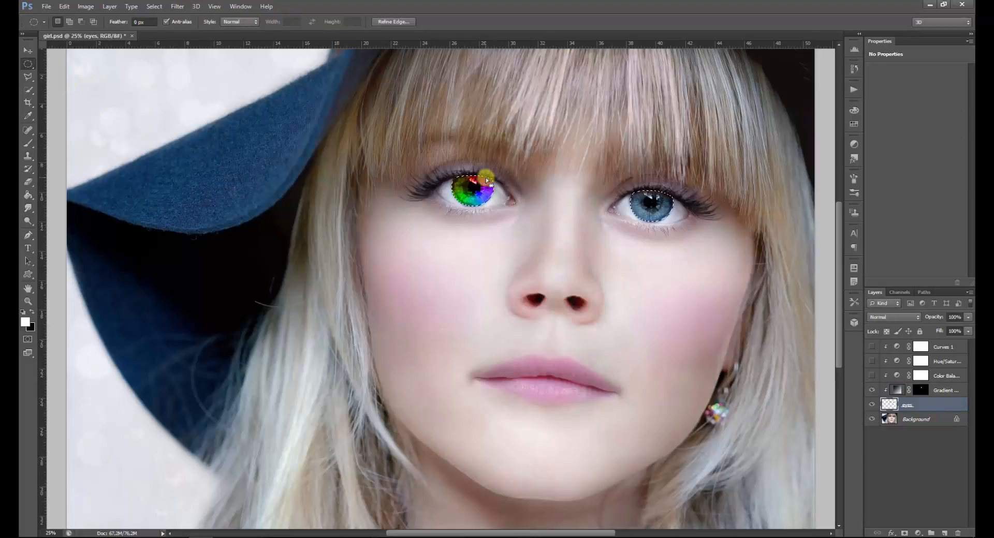
left_click_drag(425, 155, 519, 221)
key("alt")
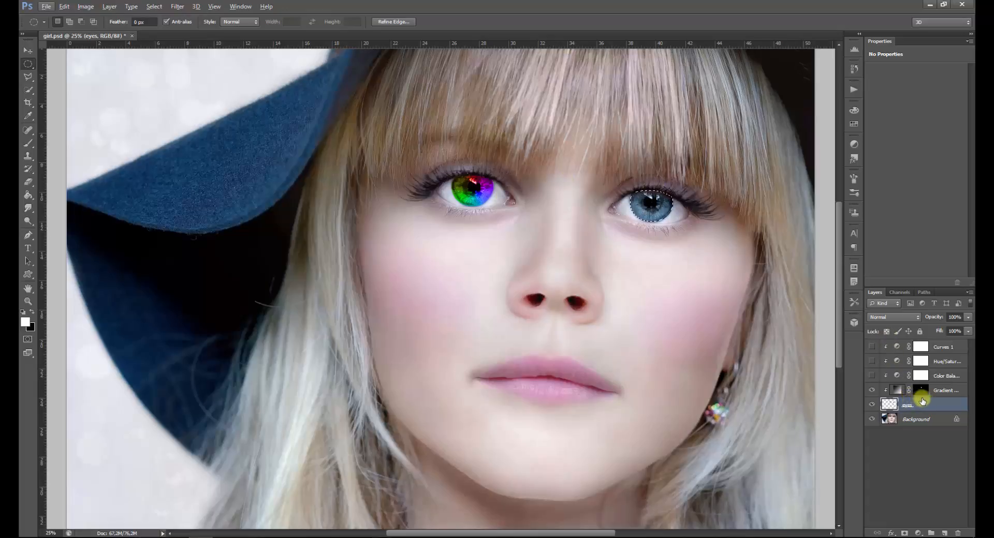
Add a second Gradient fill layer for the still-blue iris, using the same rainbow gradient preset
left_click(917, 533)
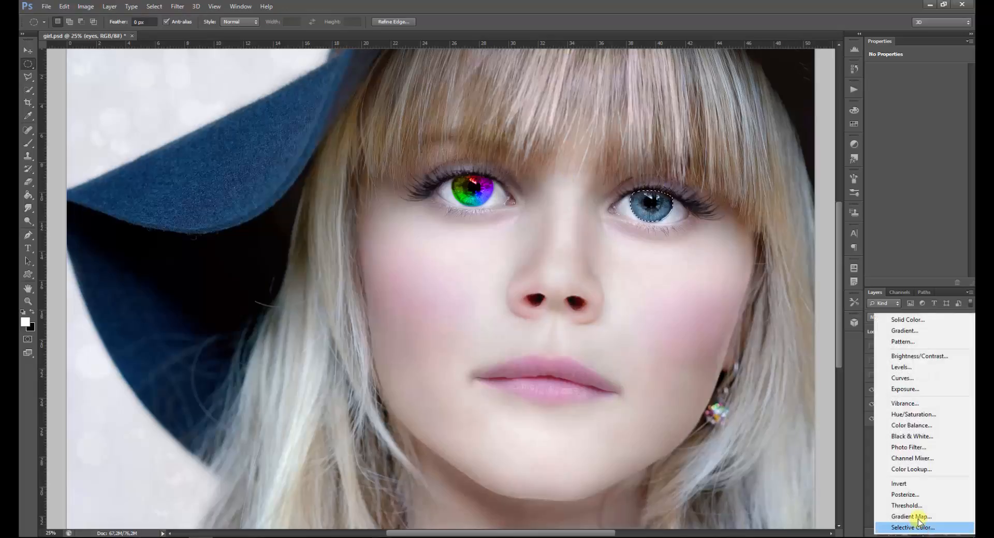
left_click(943, 330)
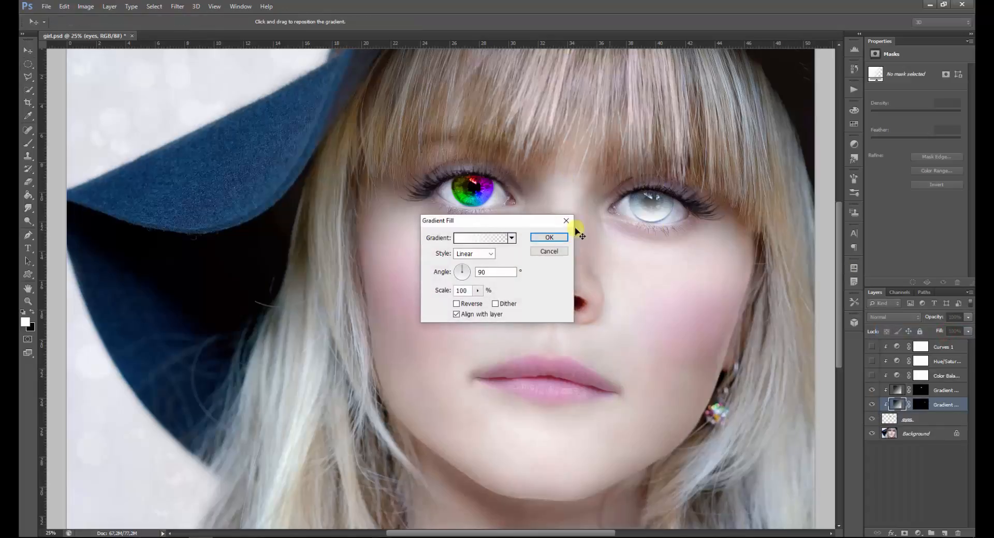
left_click(512, 238)
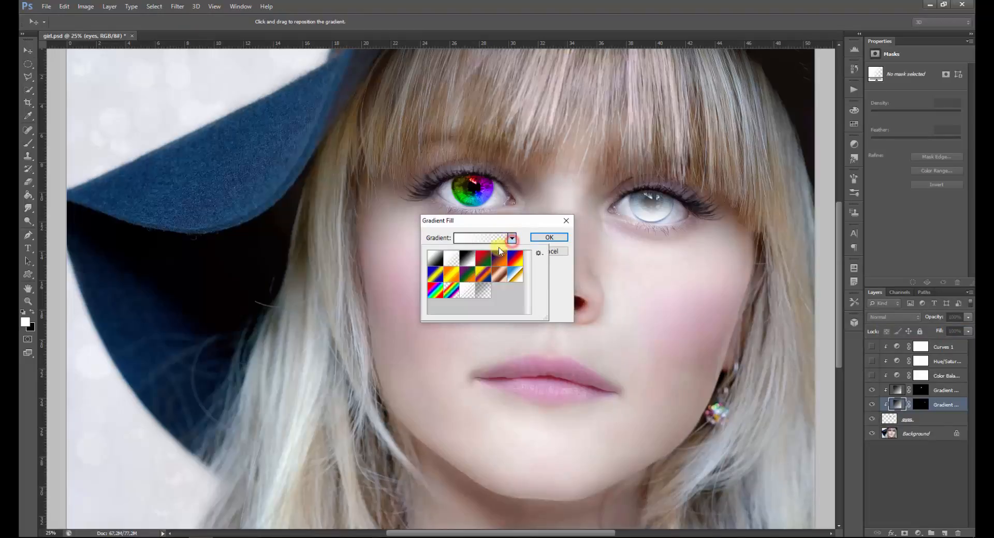
left_click(439, 292)
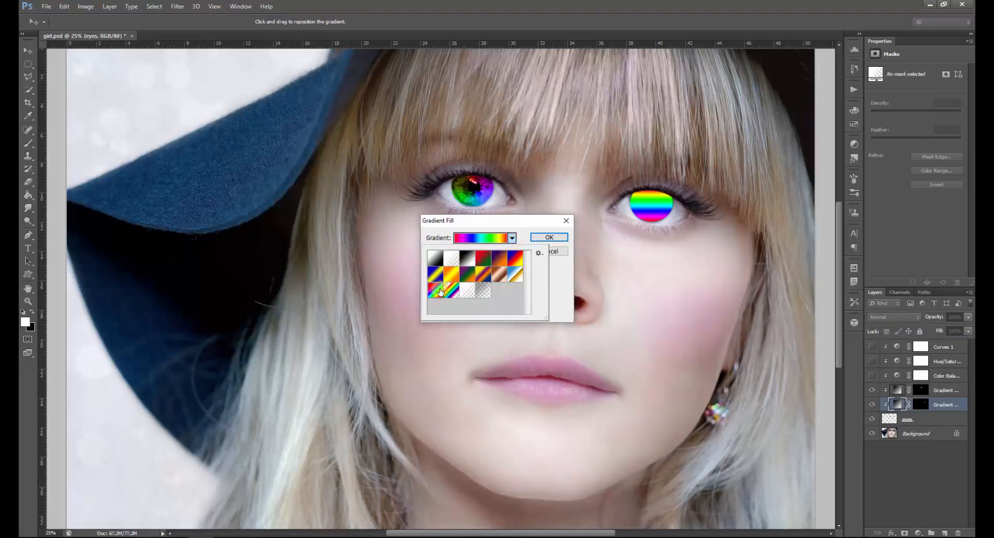
left_click(565, 278)
Give the second gradient fill the Angle style and set its layer's blend mode to Color
left_click(490, 254)
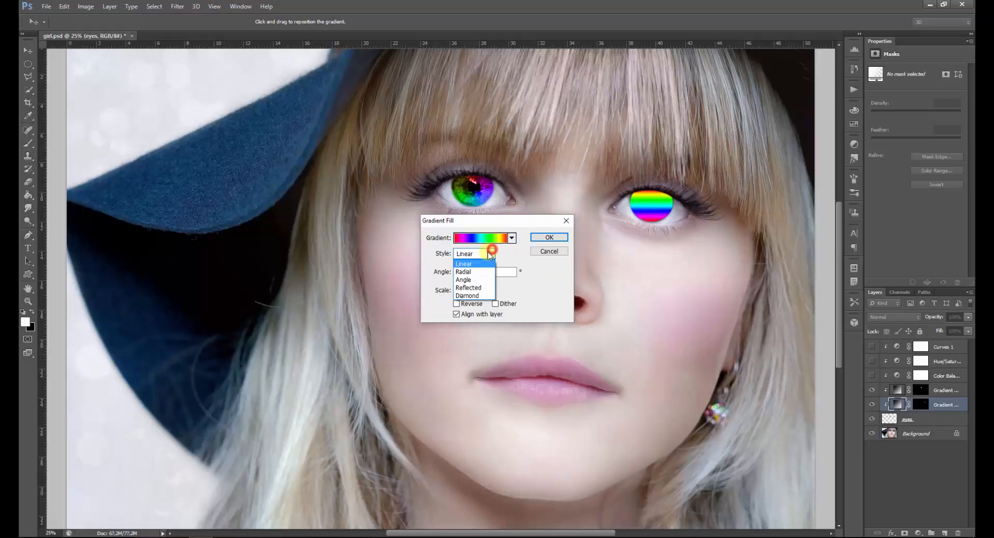
left_click(464, 279)
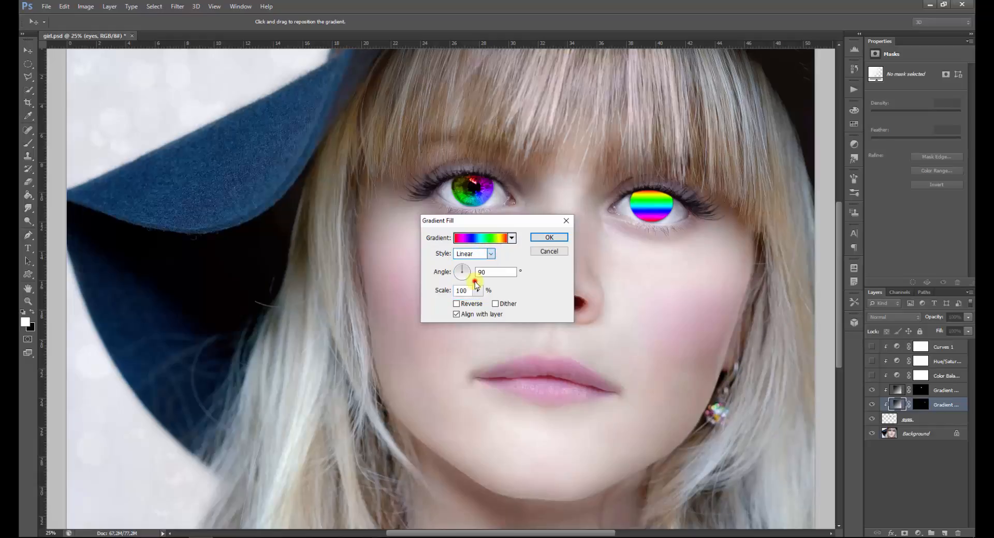
left_click(551, 241)
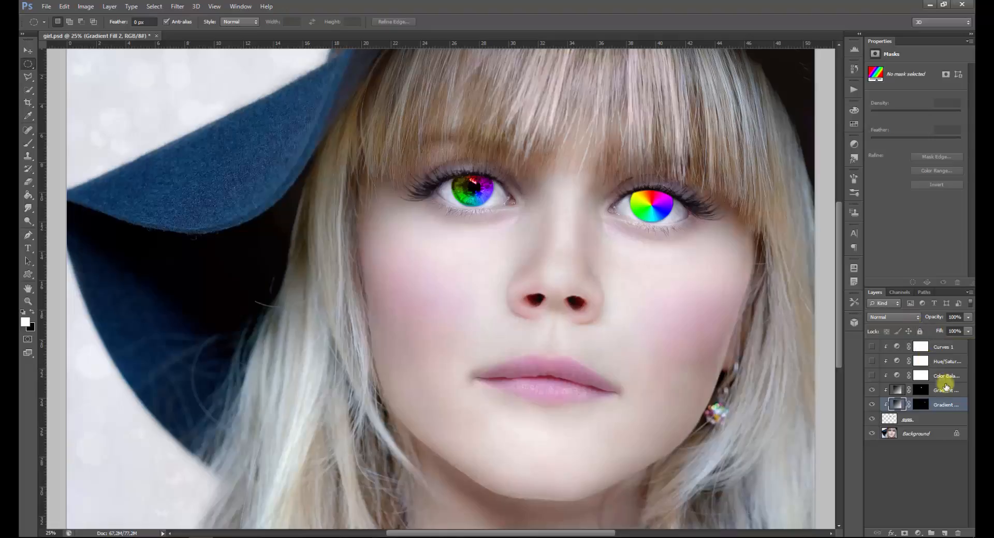
left_click(909, 318)
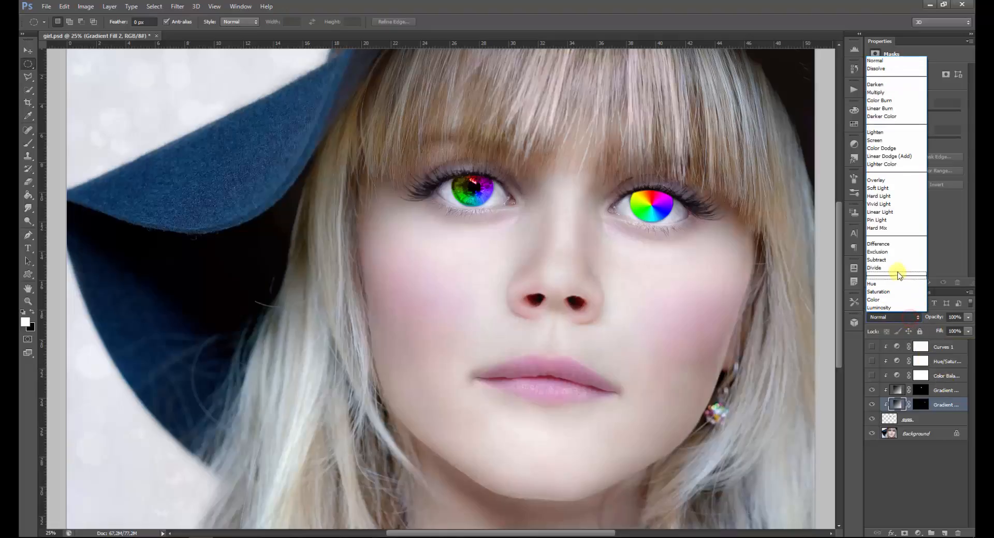
left_click(902, 297)
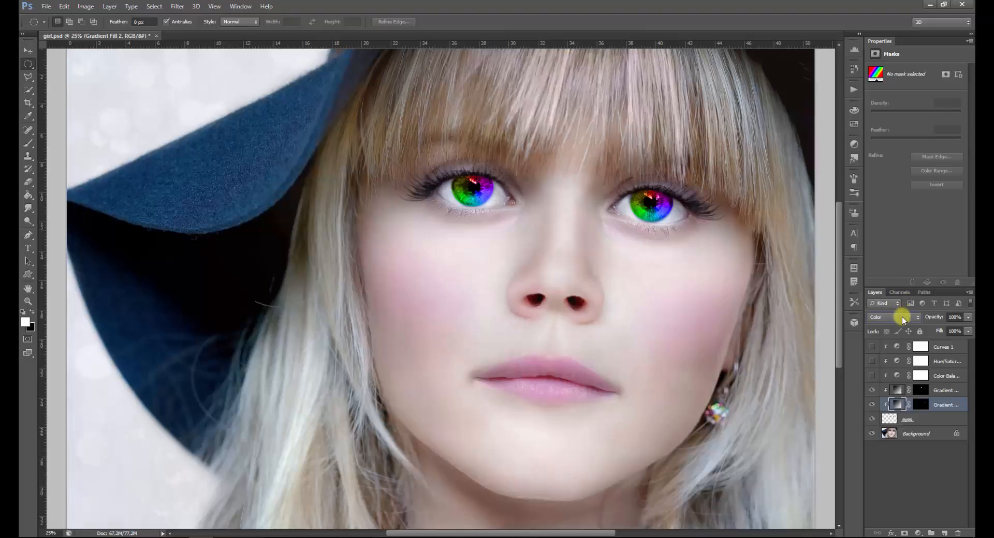
Hide both gradient fill layers
key("ctrl+minus")
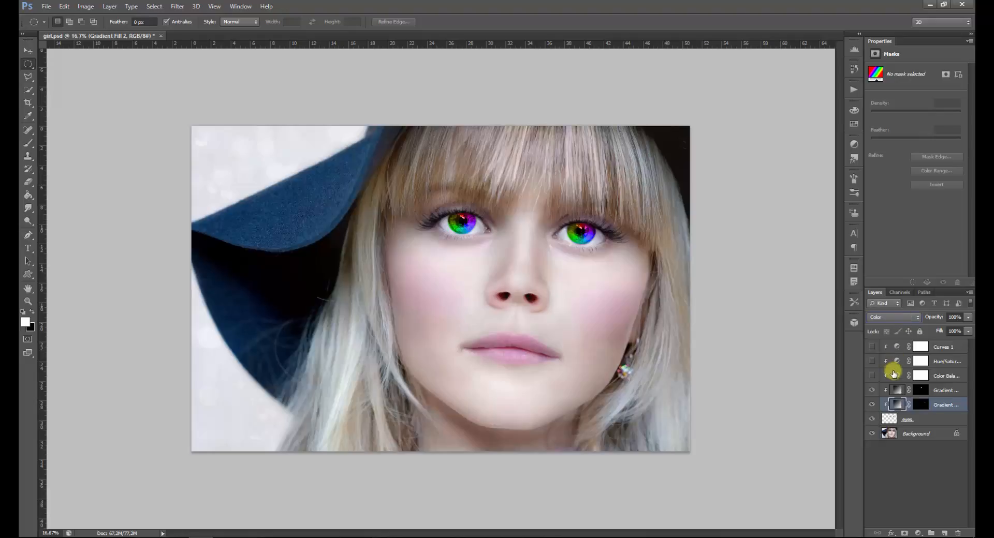
left_click(873, 391)
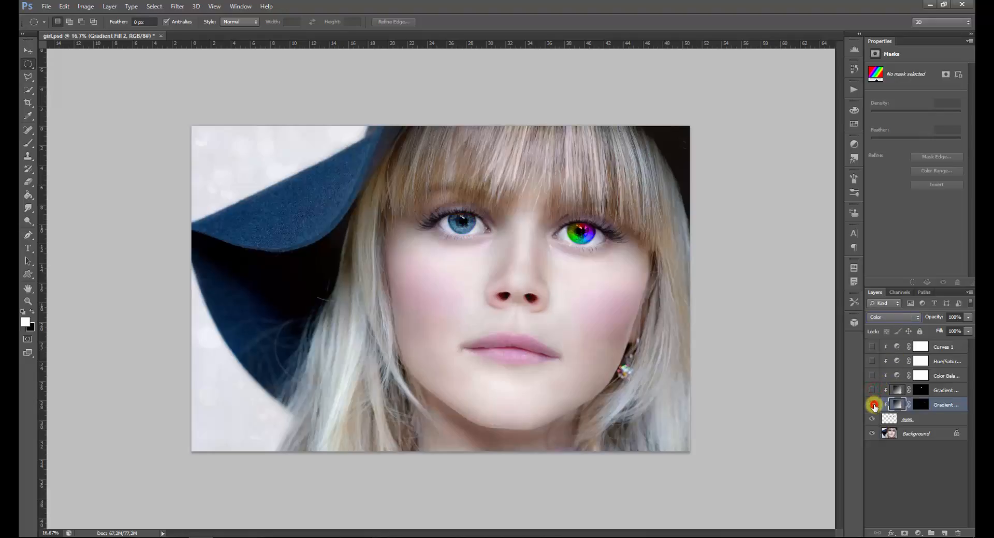
left_click(873, 405)
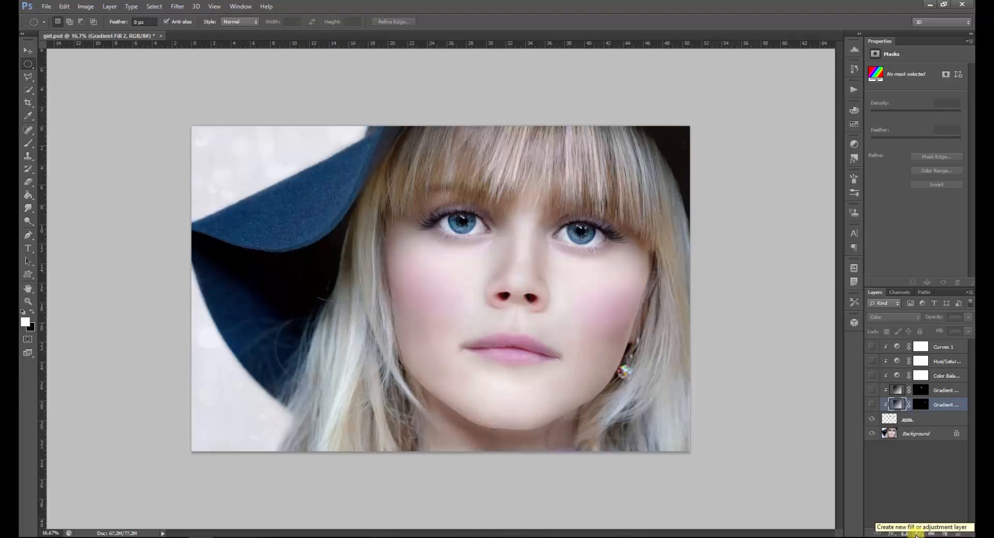
Add a Solid Color fill layer directly above the eyes layer, using the blue 091cd1
left_click(924, 420)
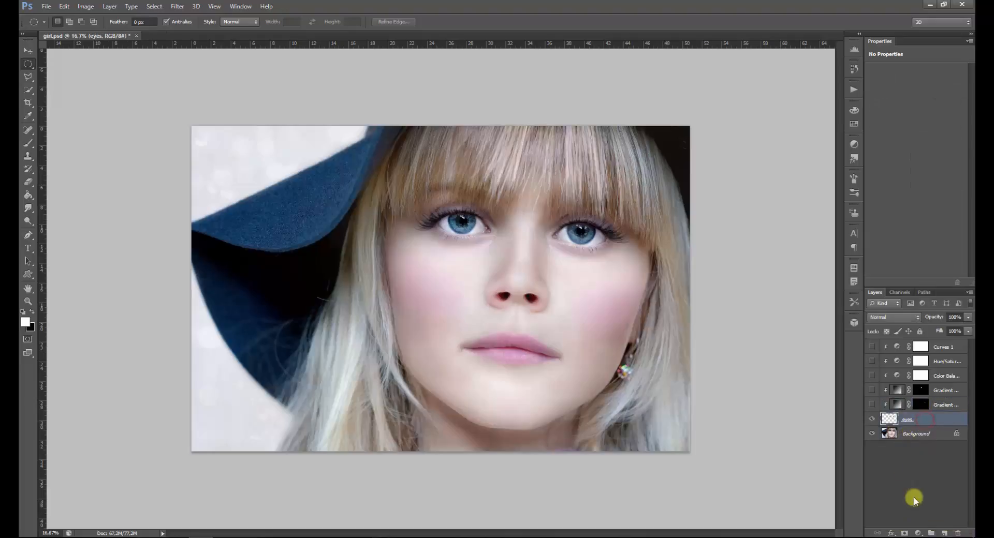
left_click(917, 532)
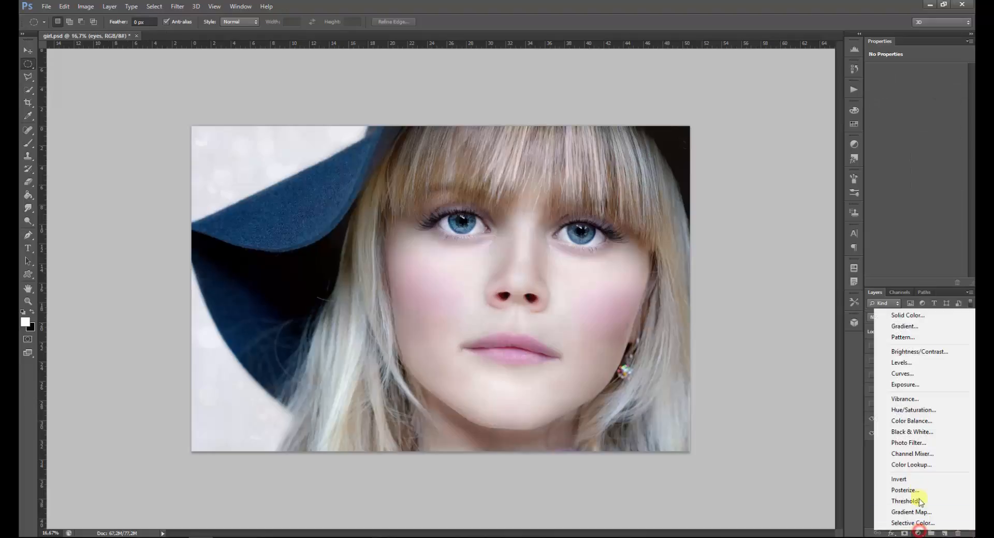
left_click(920, 316)
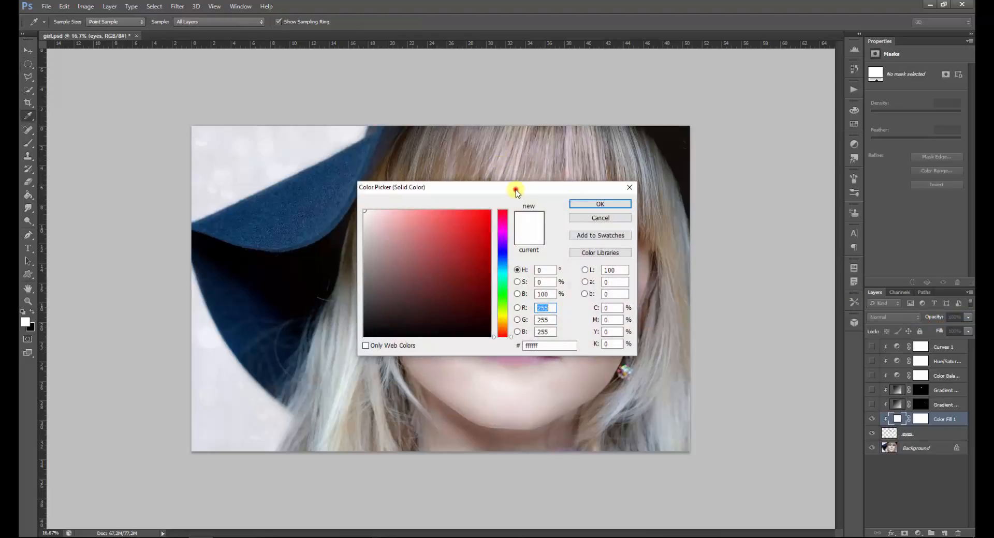
left_click_drag(516, 193, 291, 168)
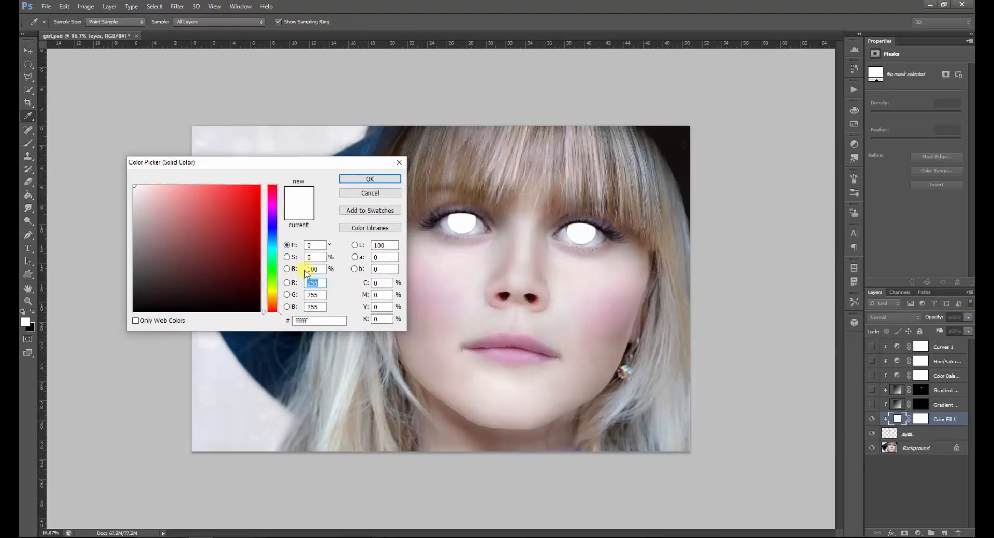
left_click(271, 229)
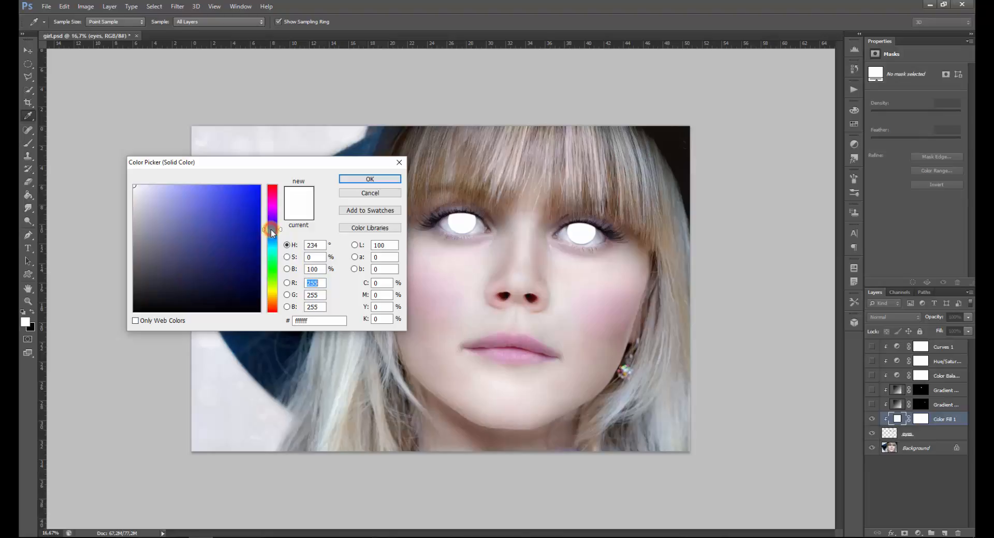
left_click(254, 208)
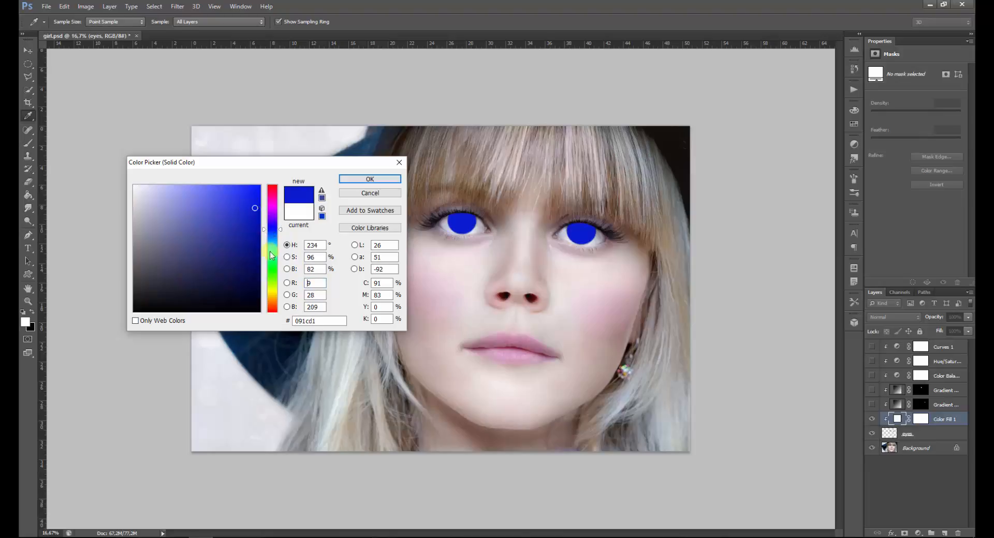
left_click(322, 246)
left_click(370, 184)
left_click(381, 179)
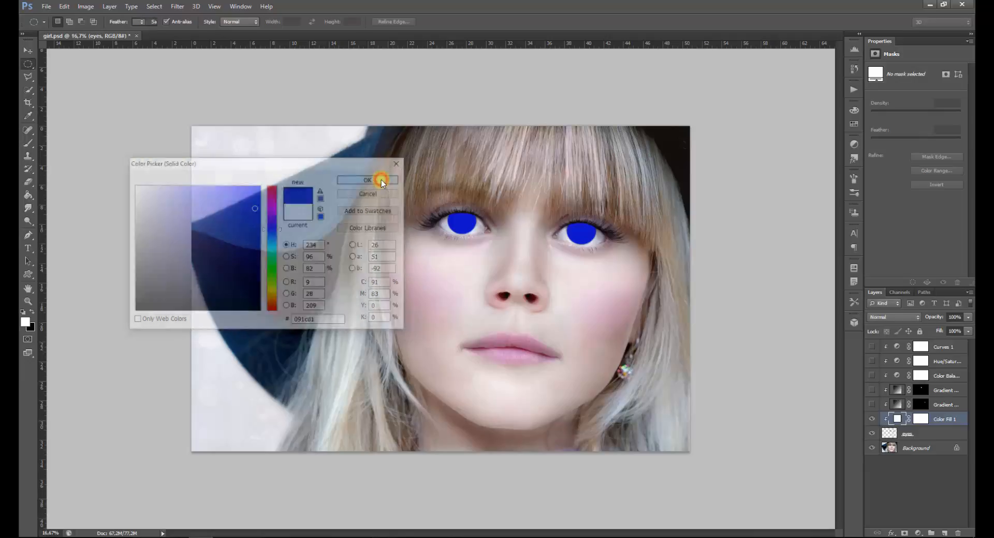
Set the blue color fill layer's blend mode to Hue, and hide the layer
left_click(867, 317)
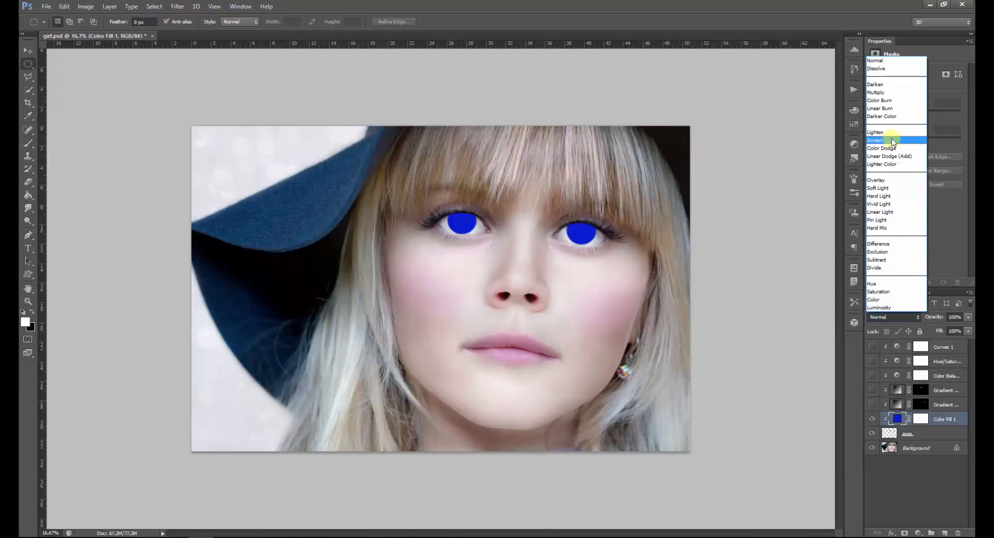
left_click(903, 283)
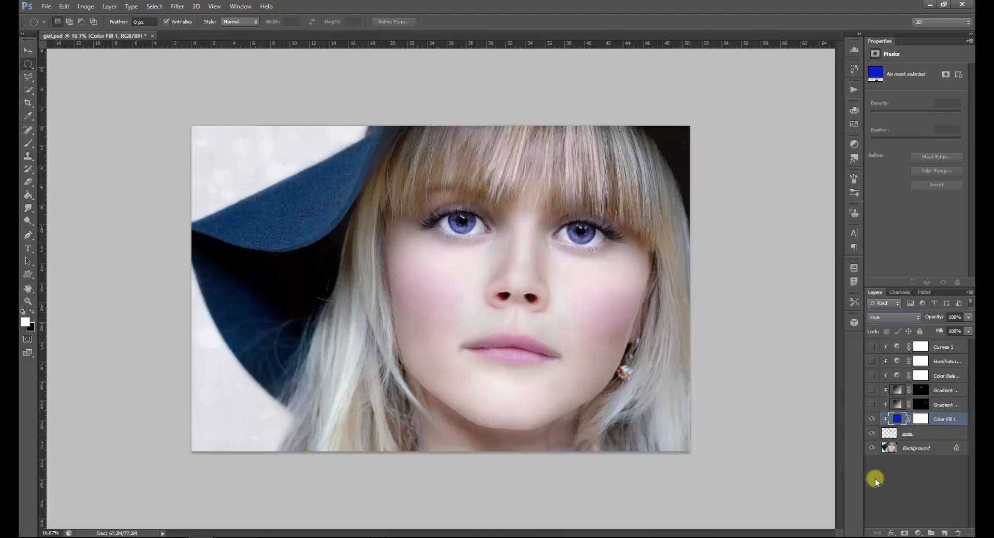
left_click(871, 419)
Create a new empty layer directly above the eyes layer and release it from the clipping mask
left_click(925, 436)
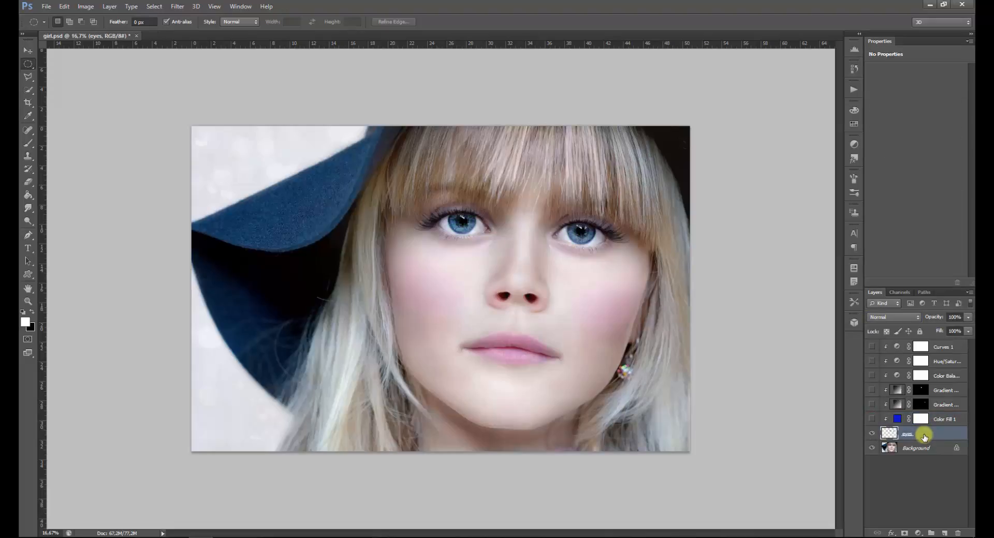
left_click(944, 533)
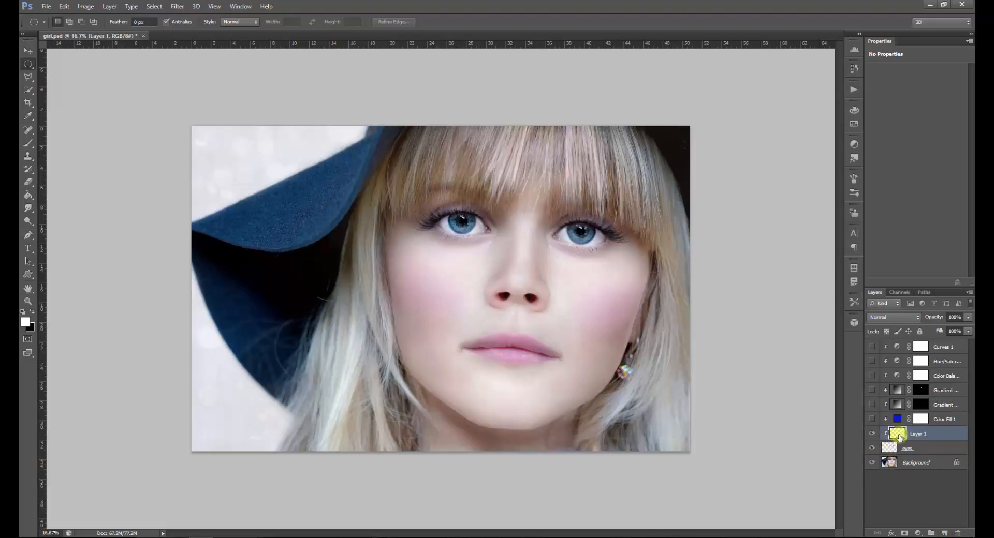
right_click(920, 434)
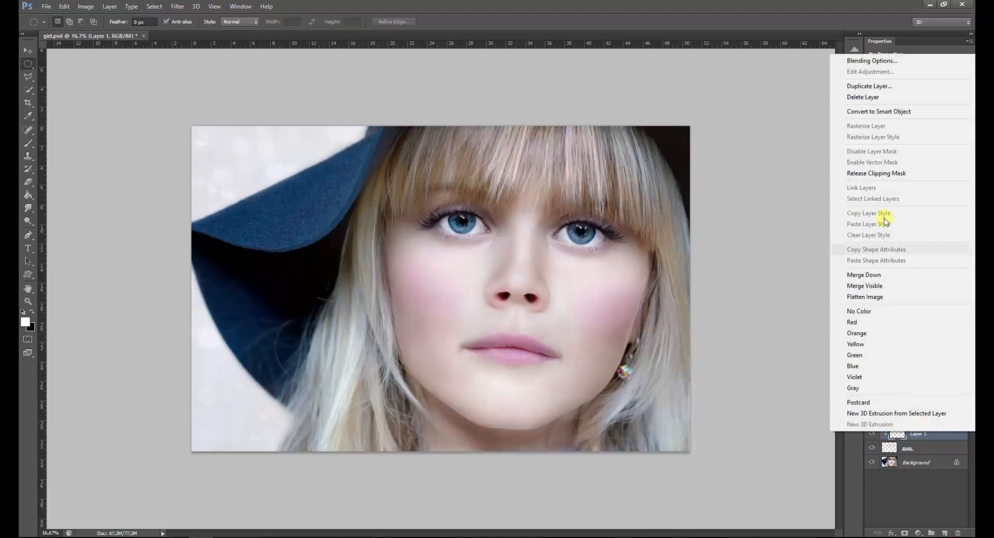
left_click(897, 179)
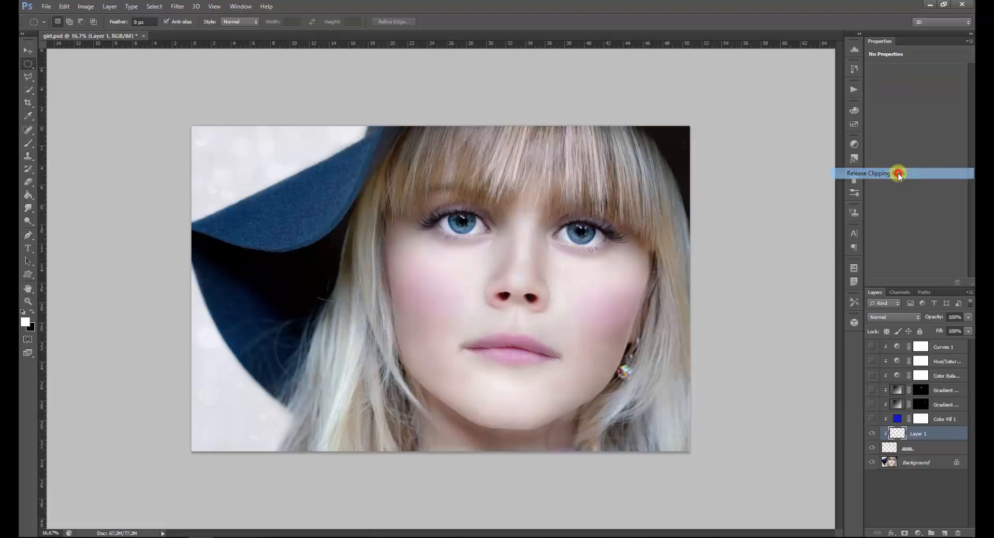
Load the eyes layer's transparency as a new selection and make the new empty layer active
left_click(915, 447)
left_click(155, 6)
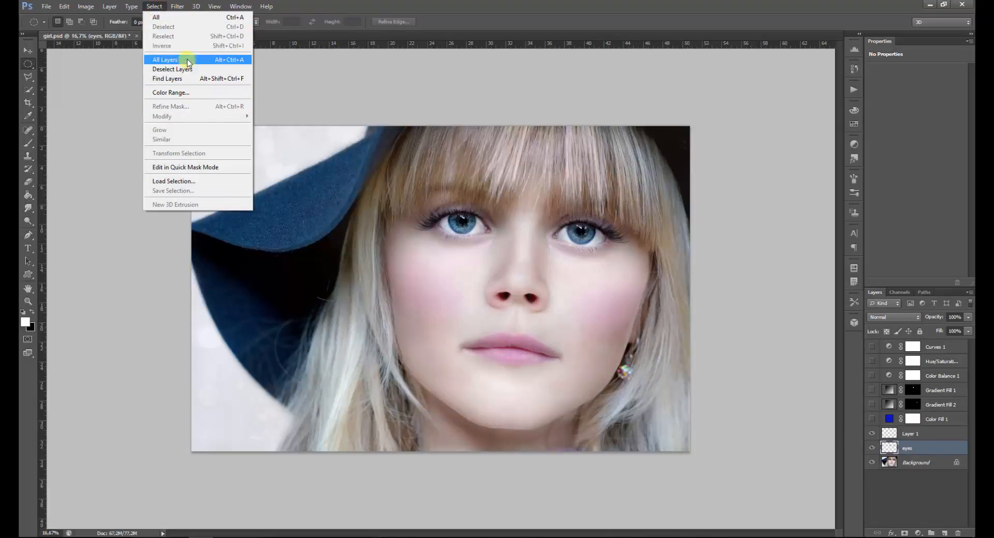
left_click(187, 181)
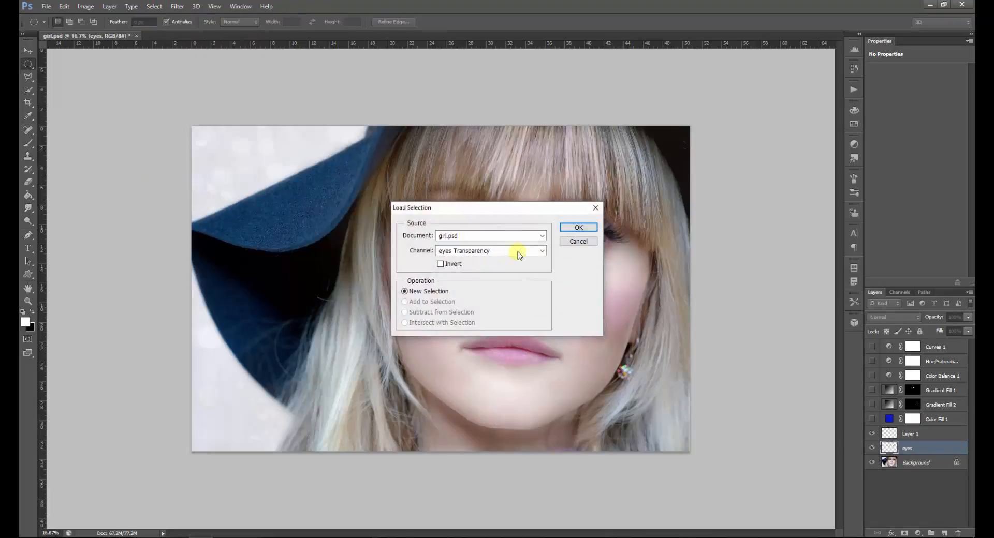
left_click(588, 228)
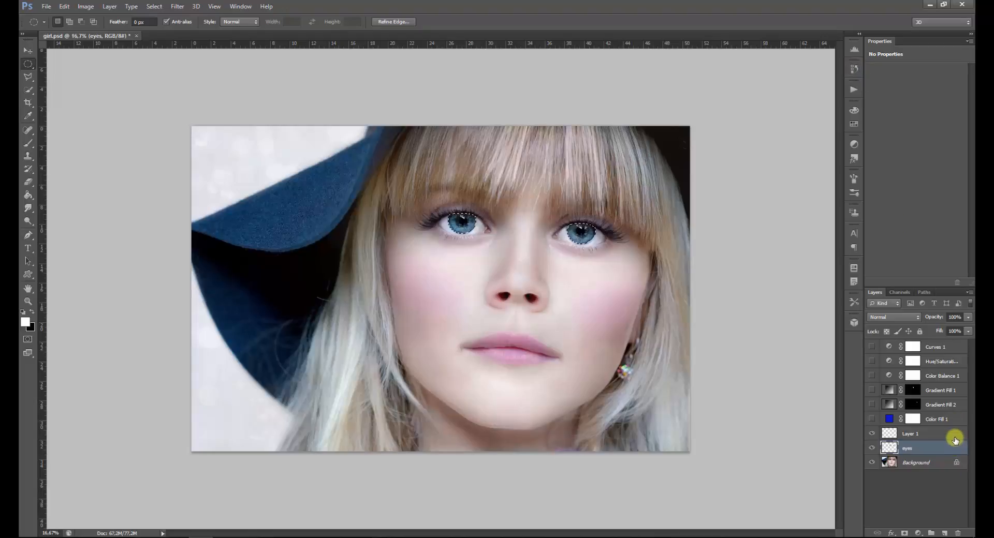
left_click(955, 436)
Choose a pure blue swatch and paint over both selected irises with the Brush tool at 700 px
left_click(852, 70)
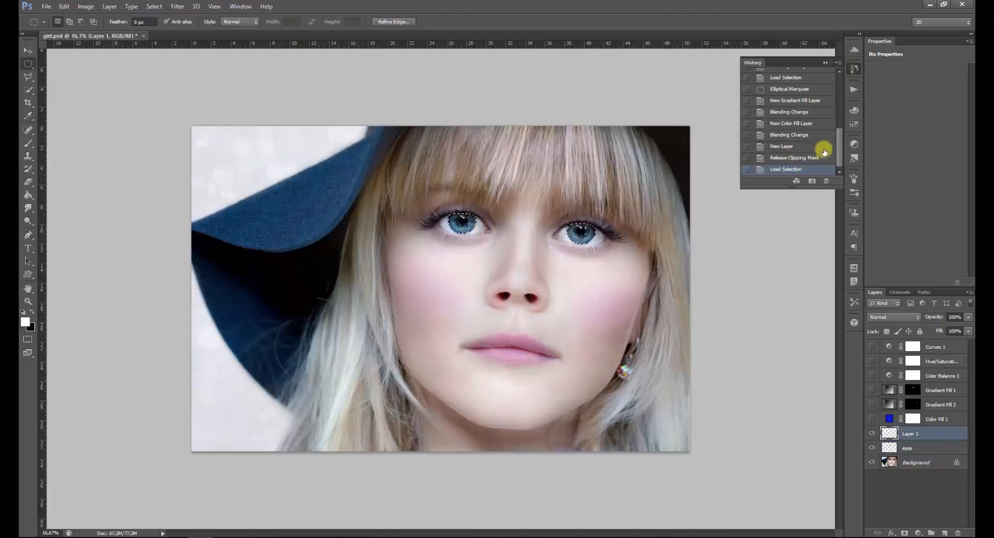
left_click(853, 67)
left_click(853, 126)
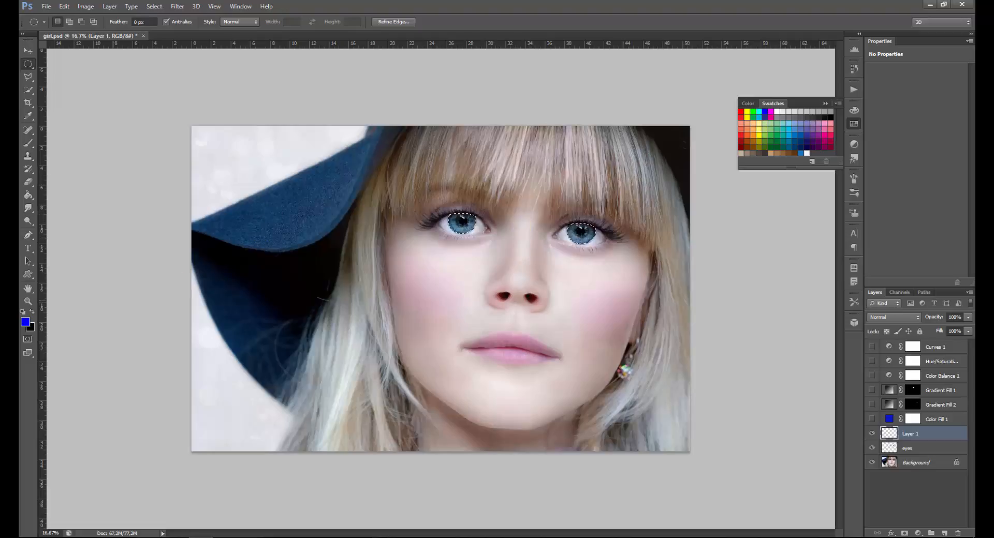
left_click(27, 144)
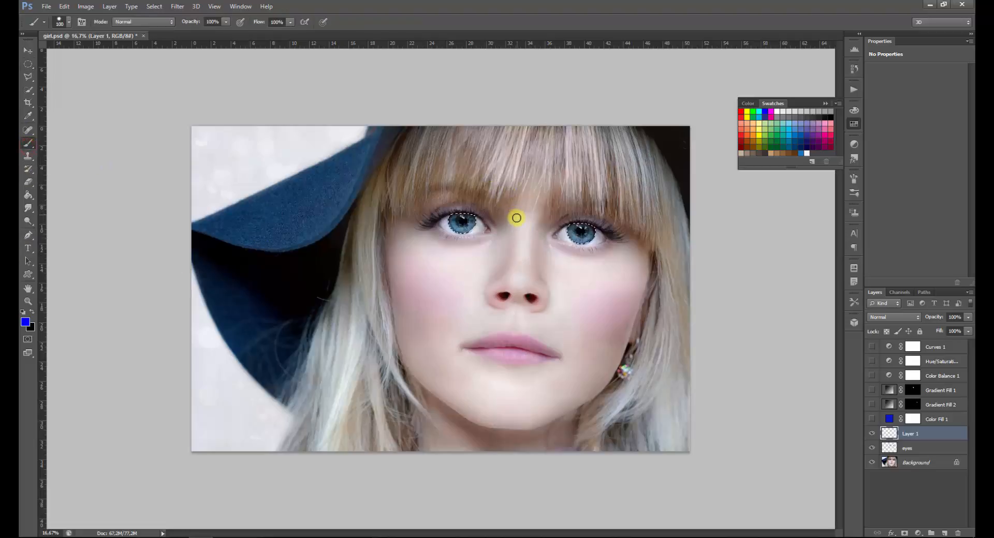
key("bracketright")
key("bracketright")
key("bracketright")
key("bracketright")
key("bracketright")
key("bracketright")
key("bracketright")
key("bracketright")
key("bracketright")
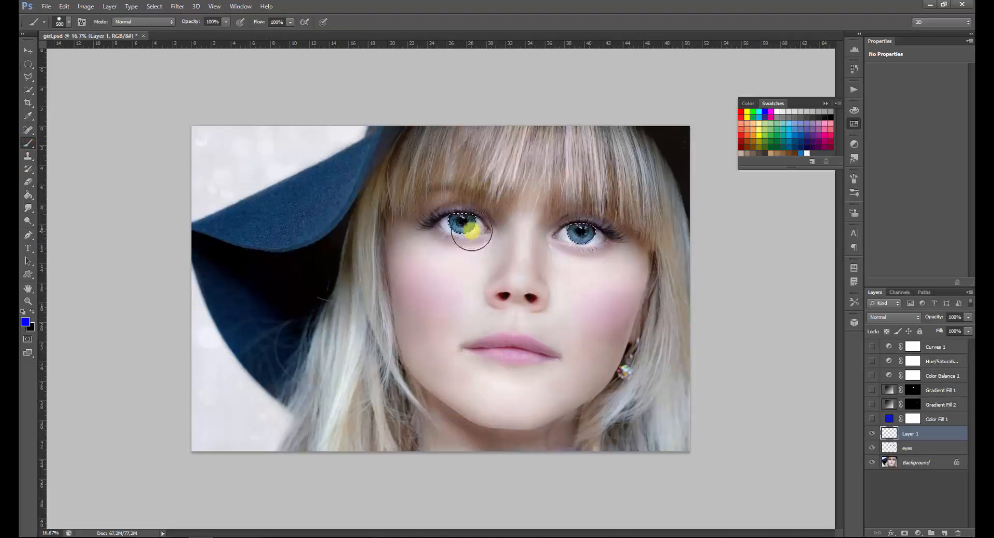
left_click(464, 226)
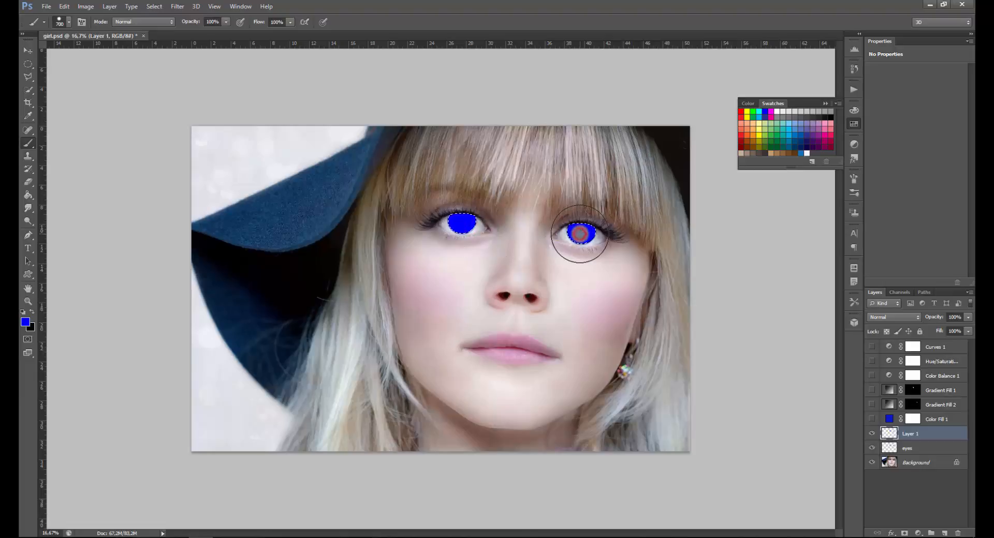
left_click(825, 104)
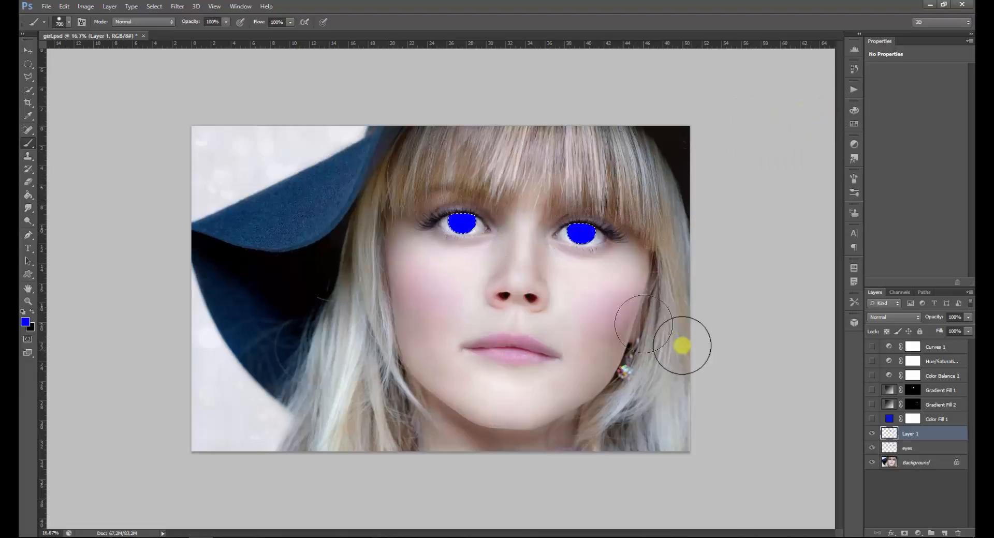
Set the blue-painted layer's blend mode to Hue
left_click(892, 318)
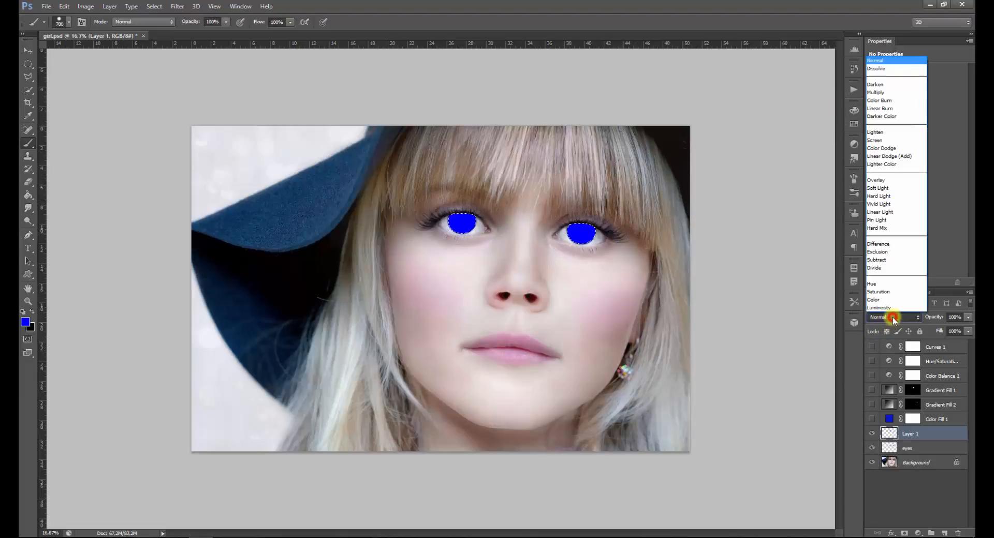
left_click(896, 284)
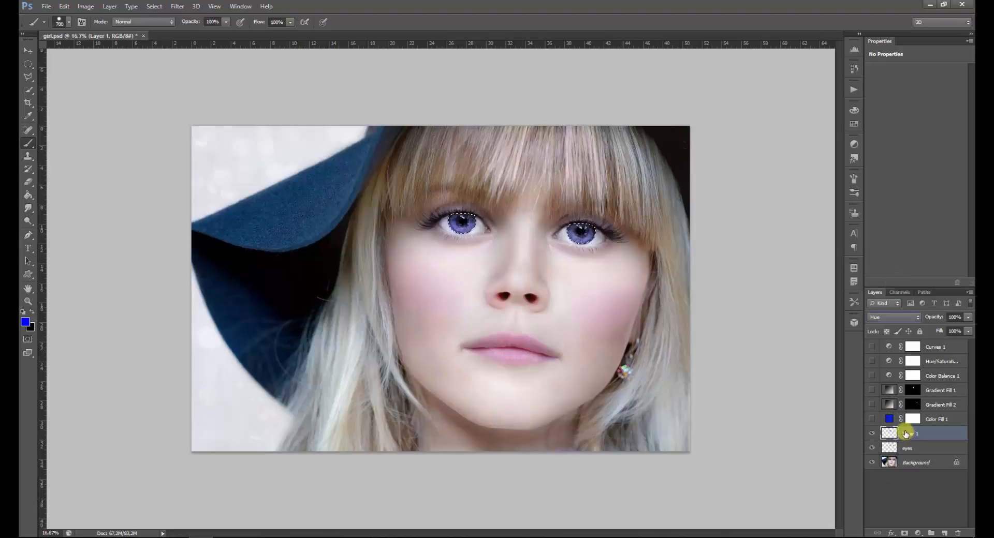
left_click(852, 69)
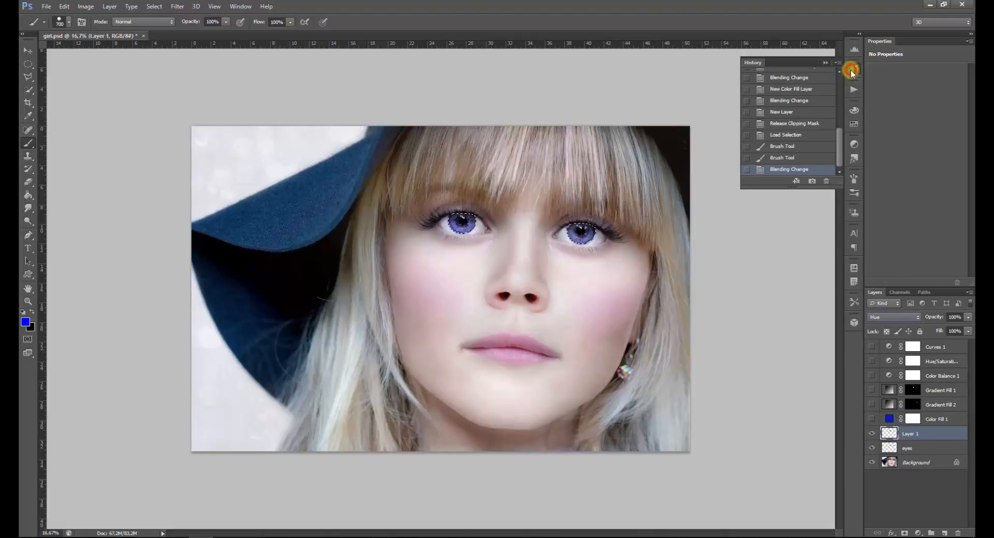
left_click(852, 69)
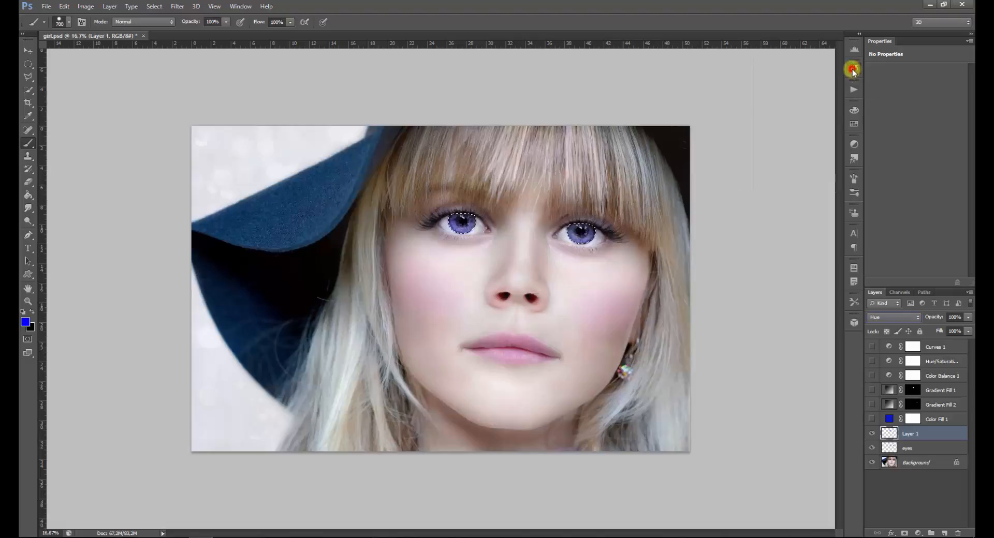
left_click(854, 124)
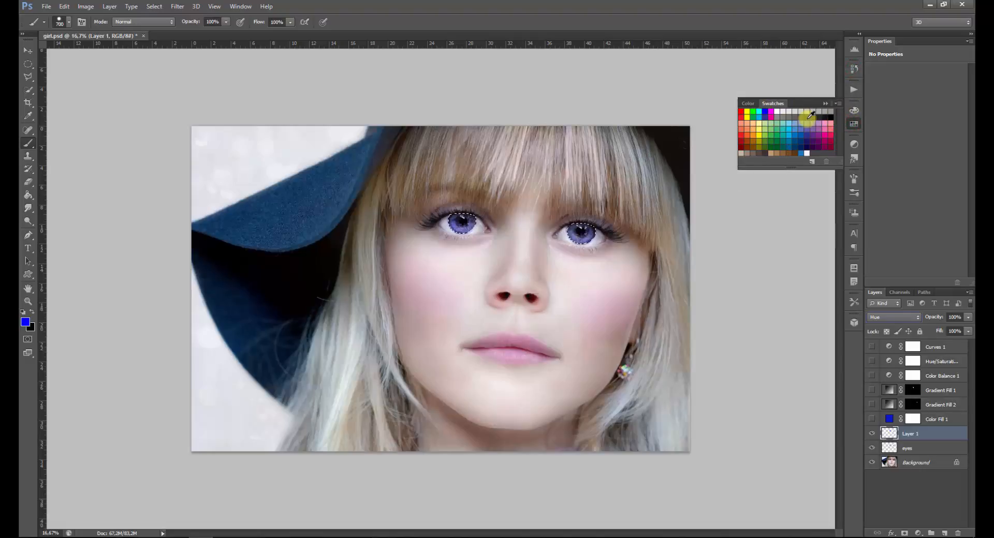
left_click(824, 103)
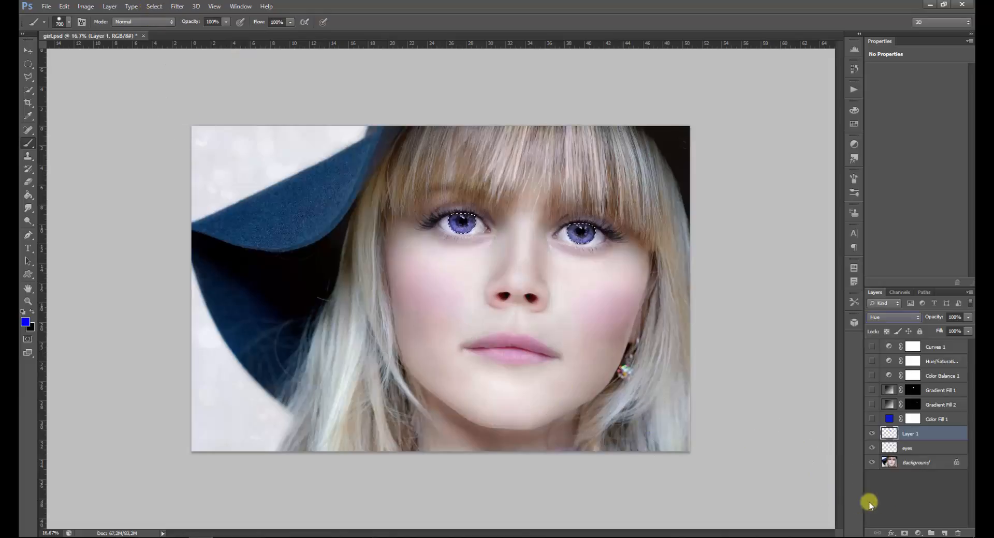
Create another new layer above the blue-painted one and paint both selected irises white
left_click(944, 533)
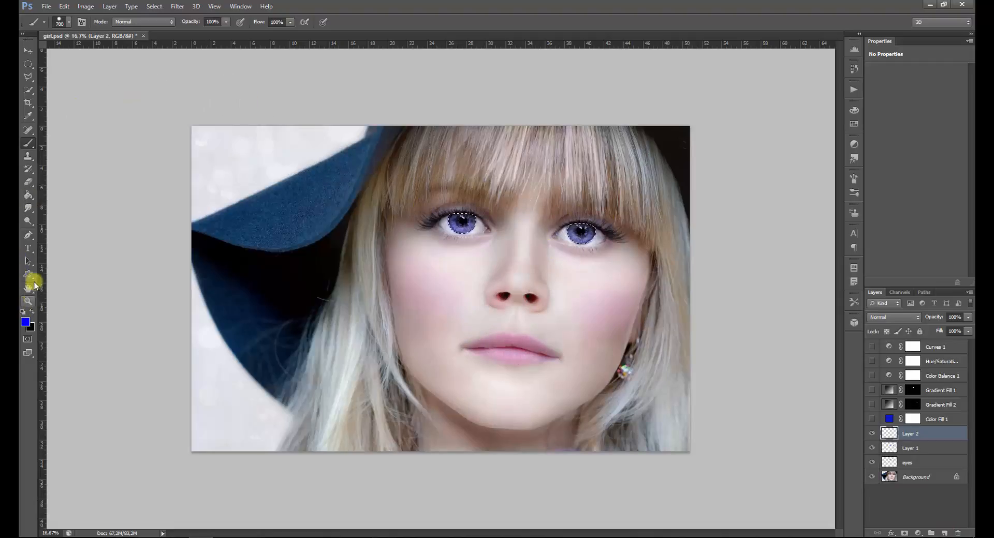
left_click(24, 312)
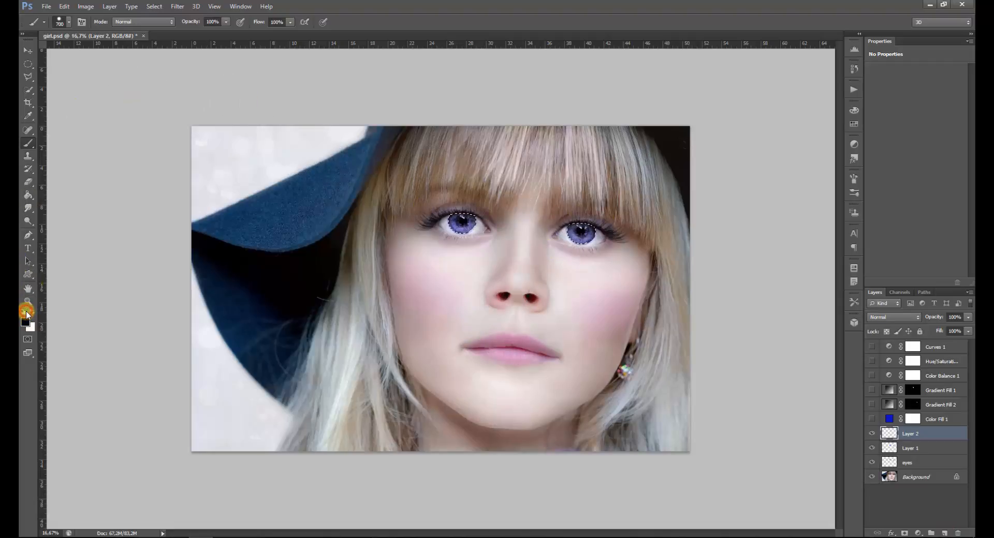
left_click(31, 311)
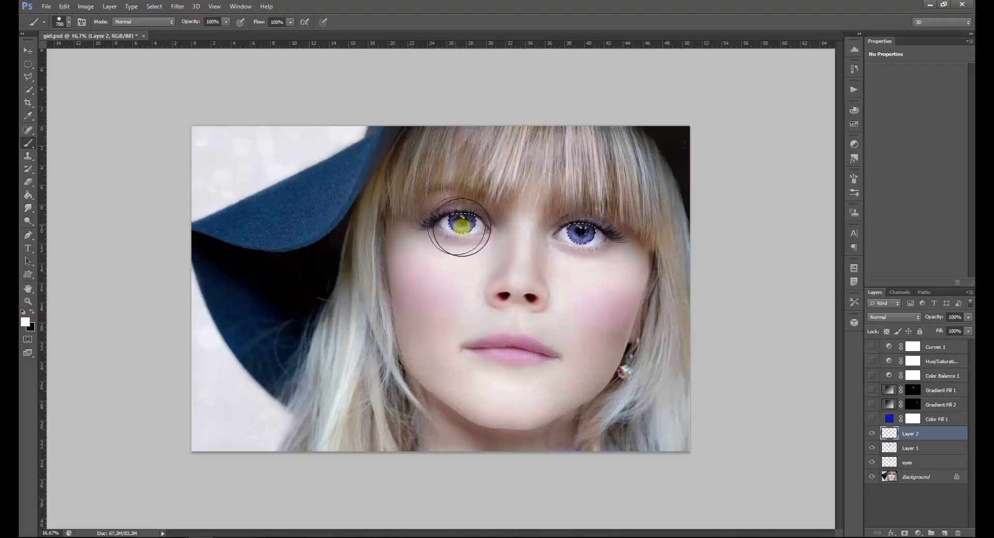
left_click_drag(461, 226, 462, 225)
left_click_drag(579, 229, 580, 229)
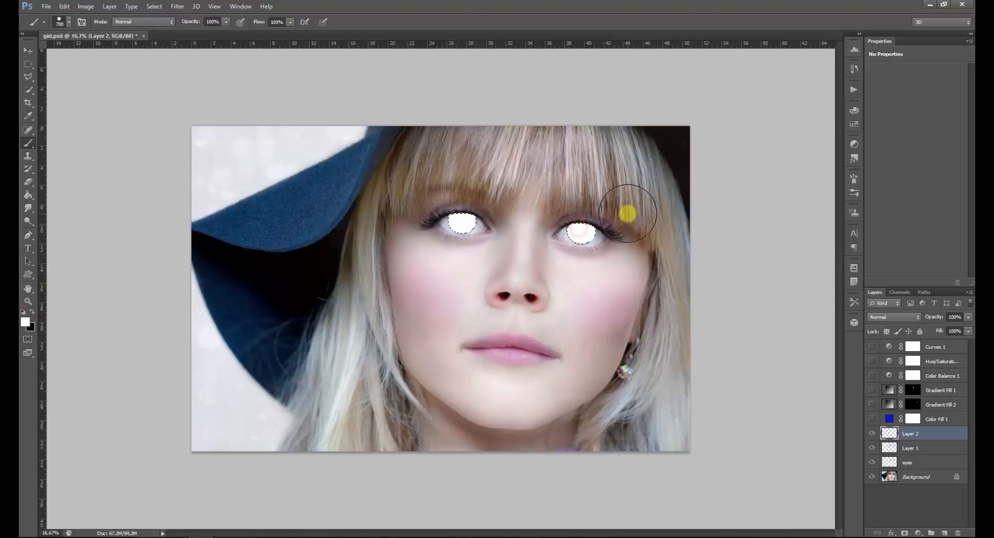
Apply a Gaussian Blur with a radius of 52.1 pixels to the white-painted iris layer
left_click(178, 7)
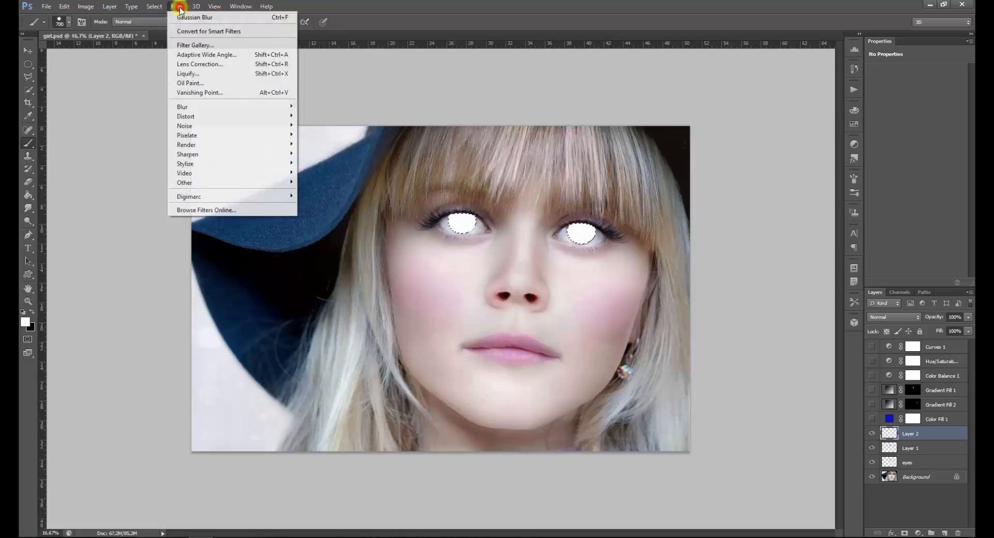
mouse_move(235, 110)
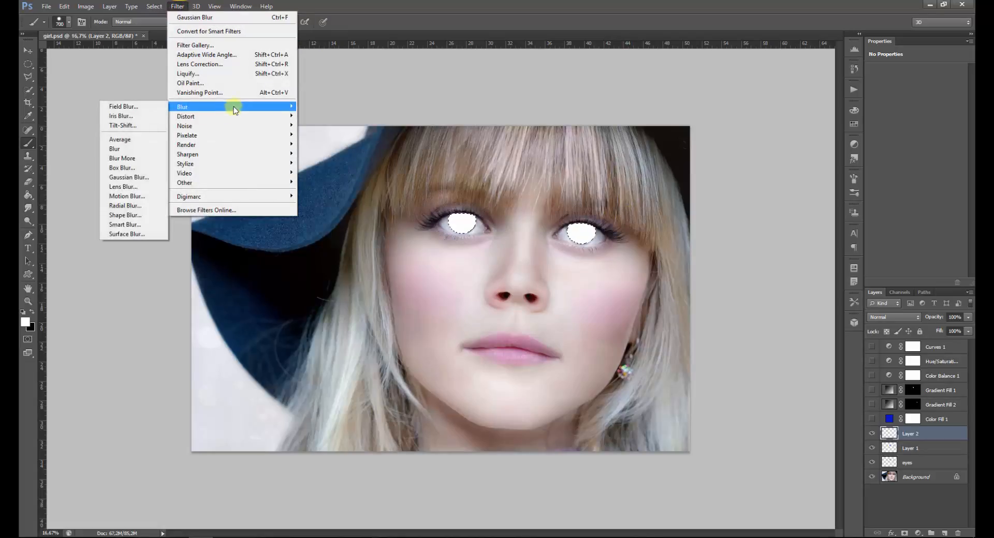
left_click(134, 178)
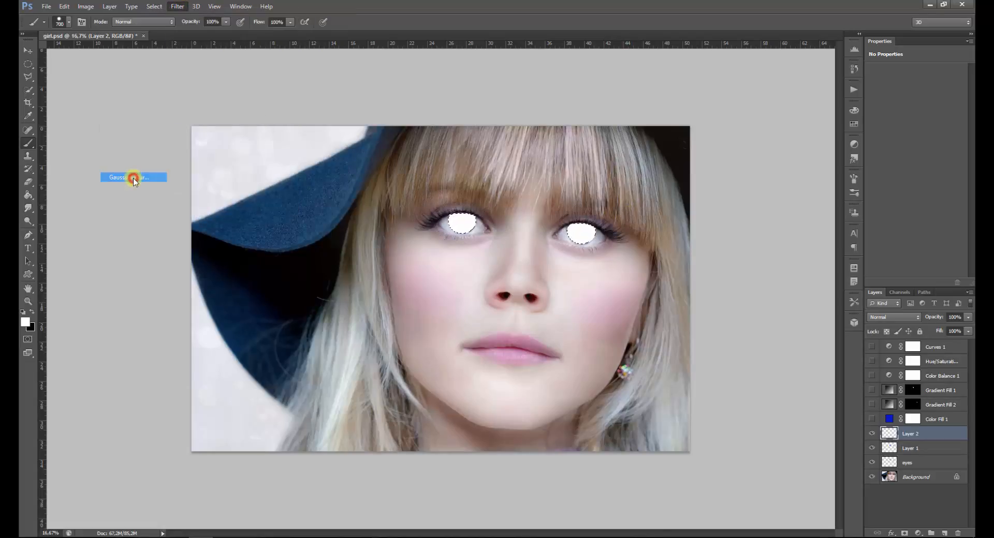
left_click_drag(509, 195, 311, 216)
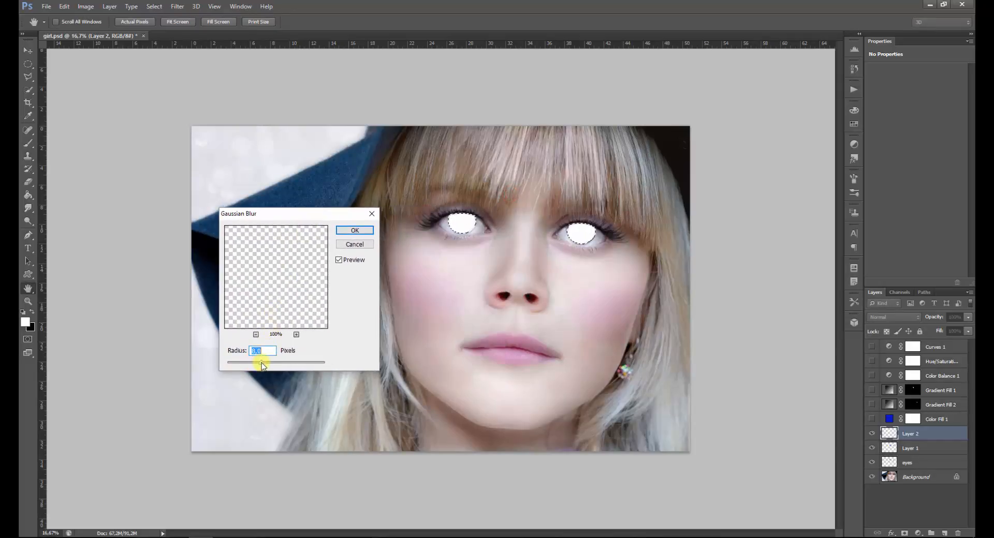
left_click_drag(263, 365, 277, 366)
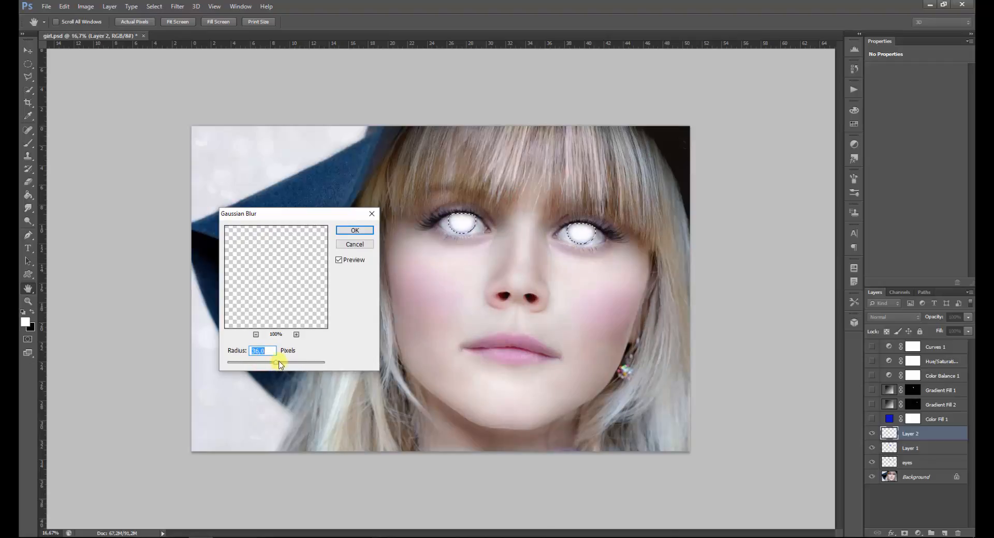
left_click_drag(281, 364, 282, 365)
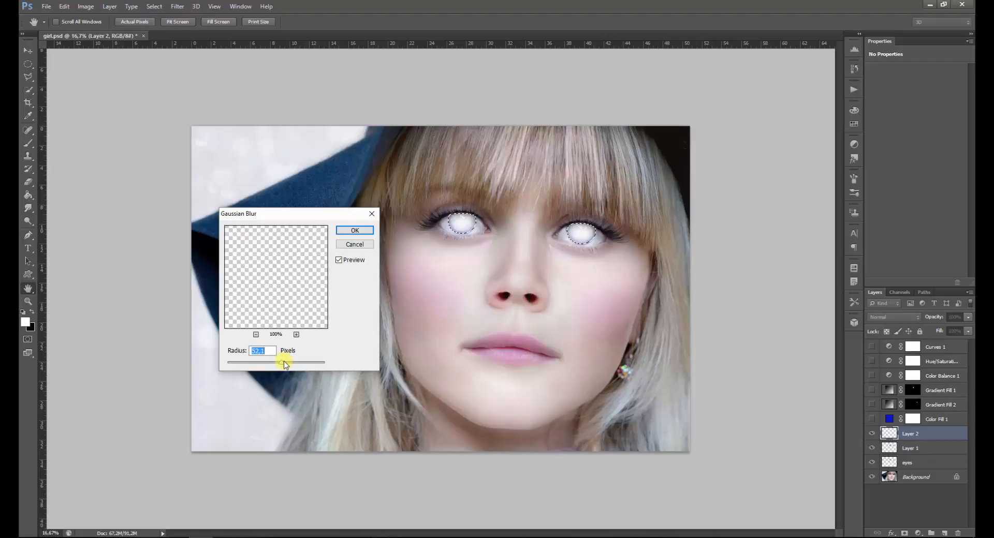
left_click(355, 230)
key("b")
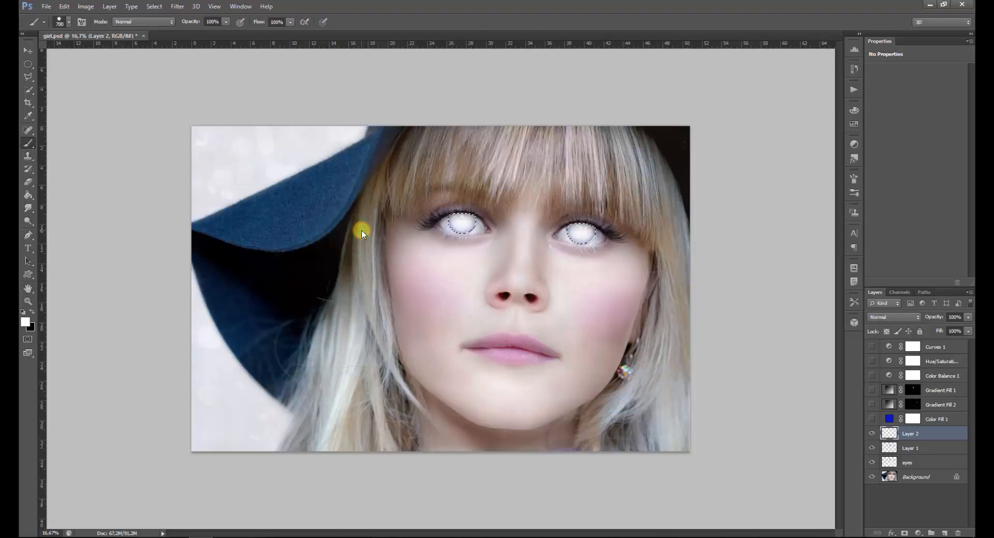
Set the white-painted layer's blend mode to Overlay with 79% opacity, and deselect the irises
left_click(912, 319)
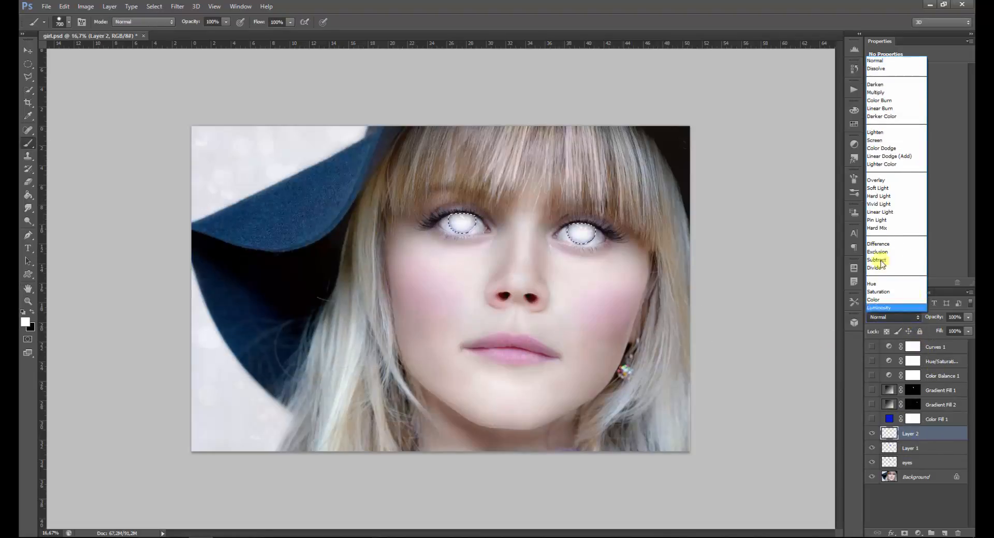
left_click(900, 180)
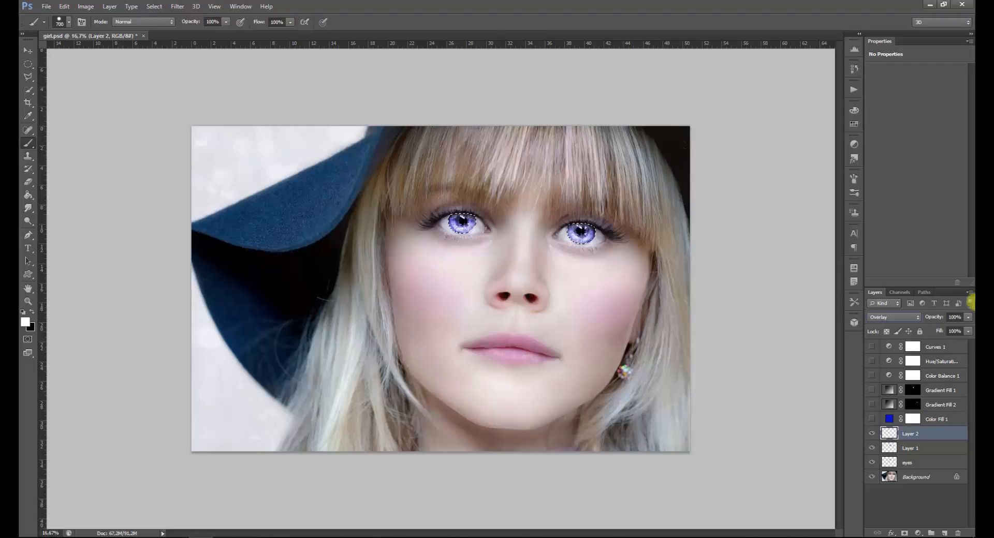
left_click(967, 317)
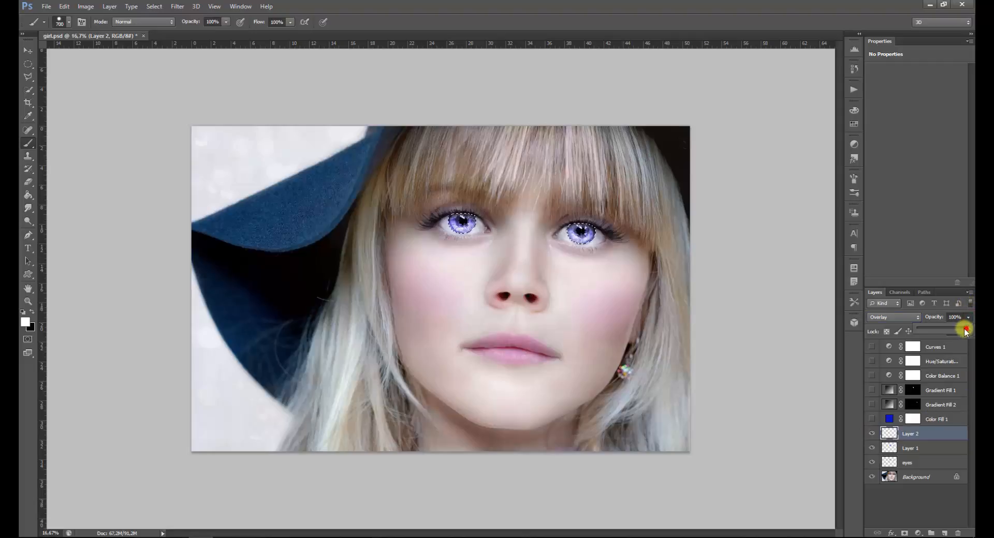
left_click_drag(961, 328, 958, 329)
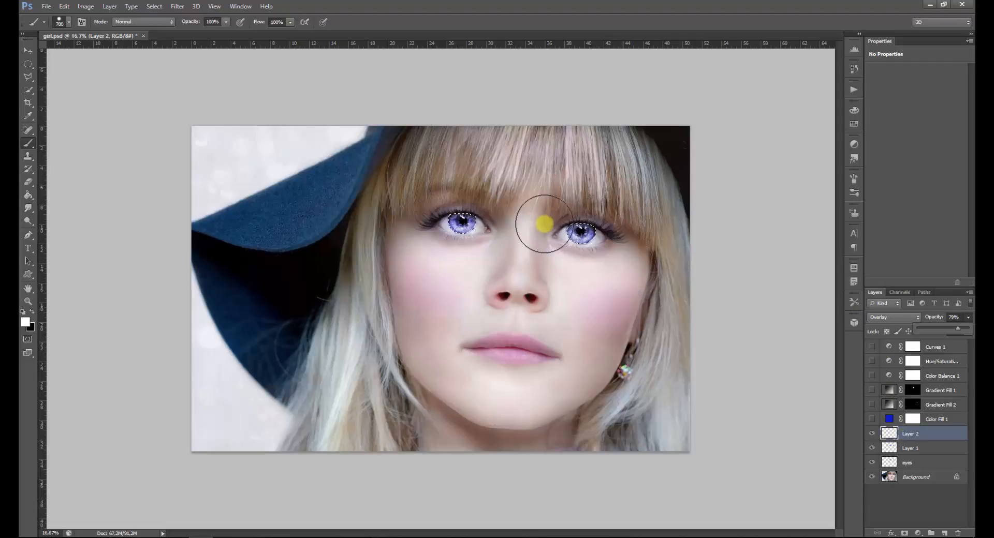
key("ctrl+d")
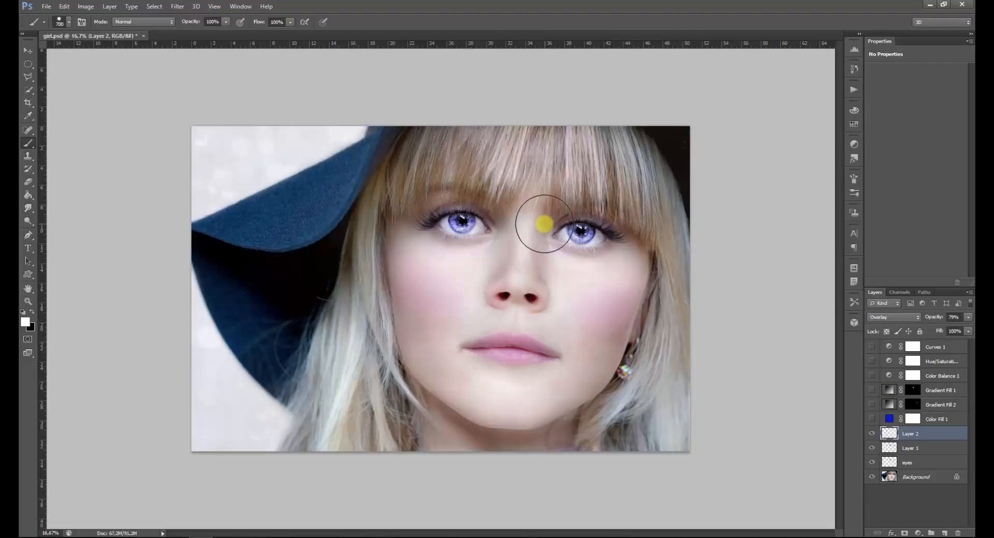
Reduce the Brush tool's size to 175 px for close-up work around the eyes
key("ctrl+plus")
key("ctrl+plus")
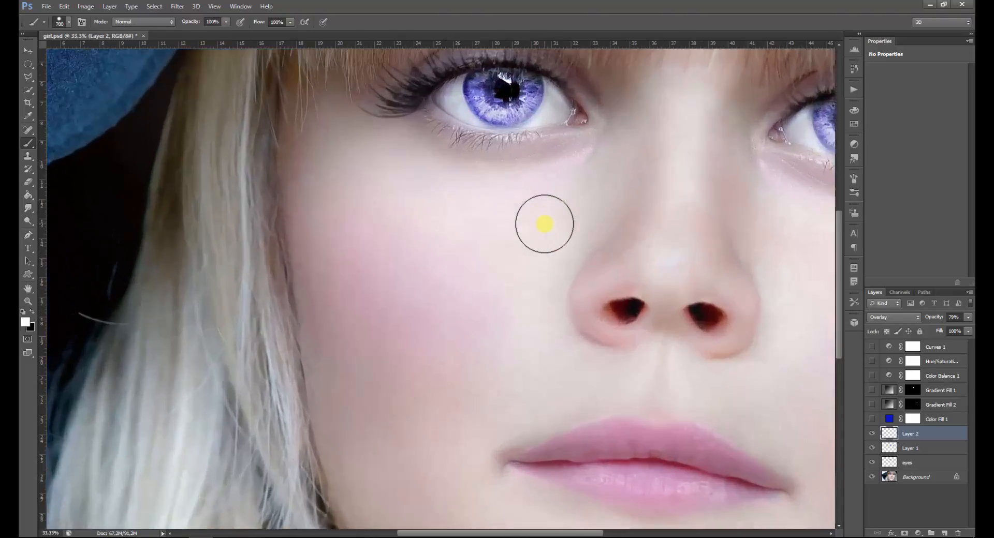
left_click(370, 184, "ctrl")
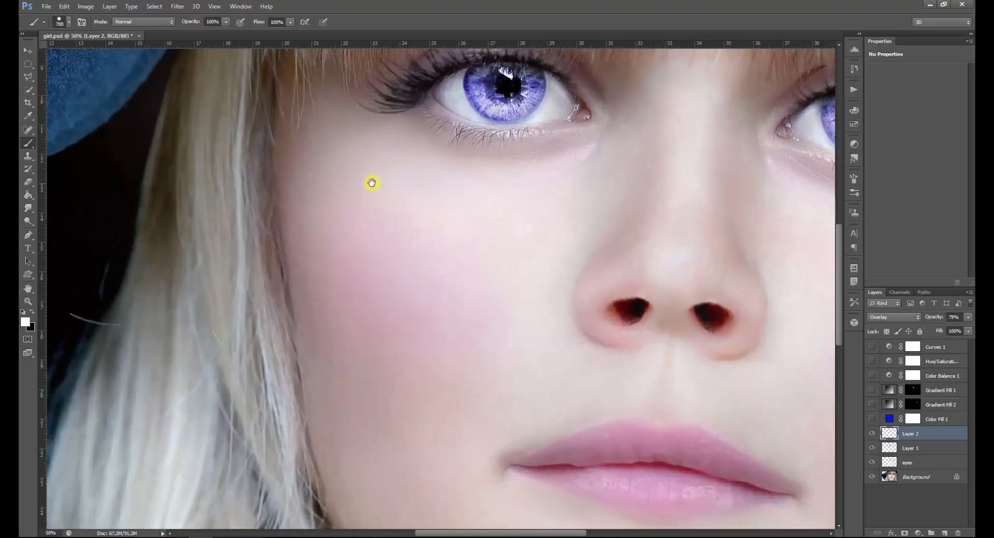
left_click_drag(376, 213, 238, 261)
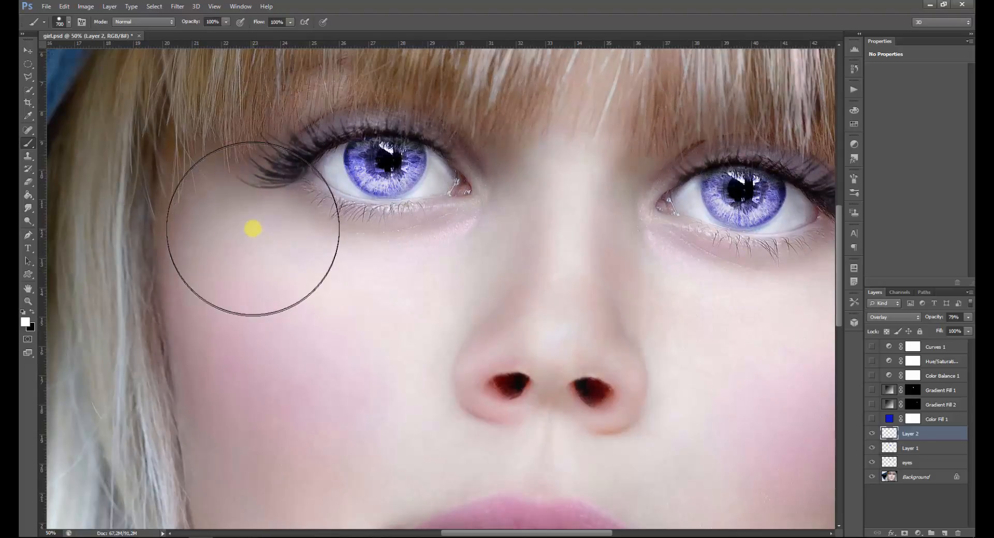
key("bracketleft")
key("bracketleft")
key("bracketleft")
key("bracketleft")
key("bracketleft")
key("bracketleft")
key("bracketleft")
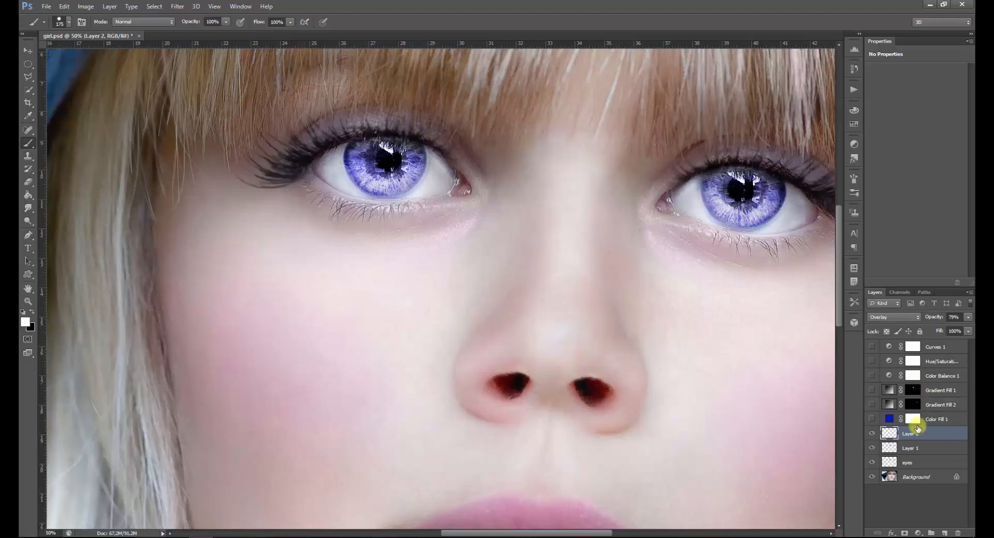
Switch to the Eraser tool and lower its opacity to 31%
left_click(30, 178)
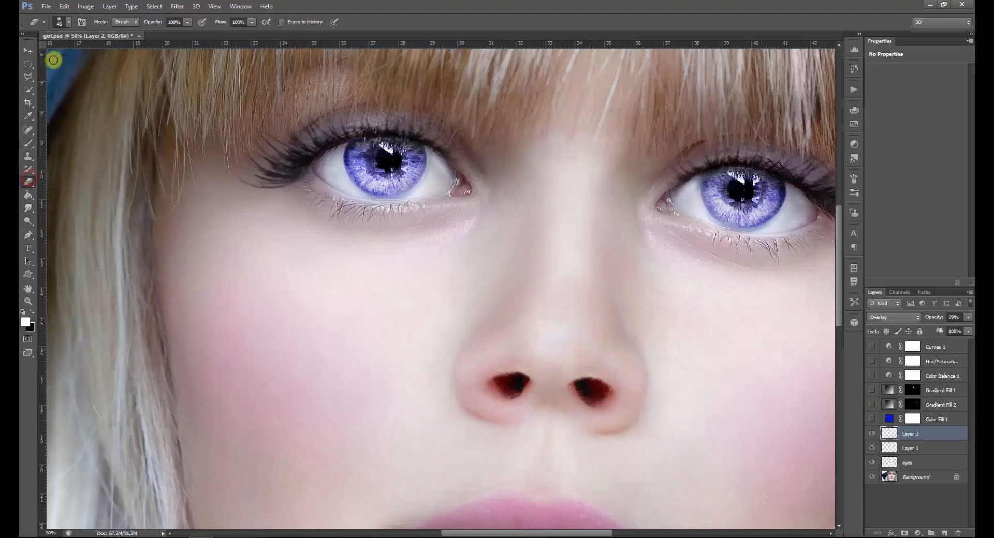
left_click(70, 22)
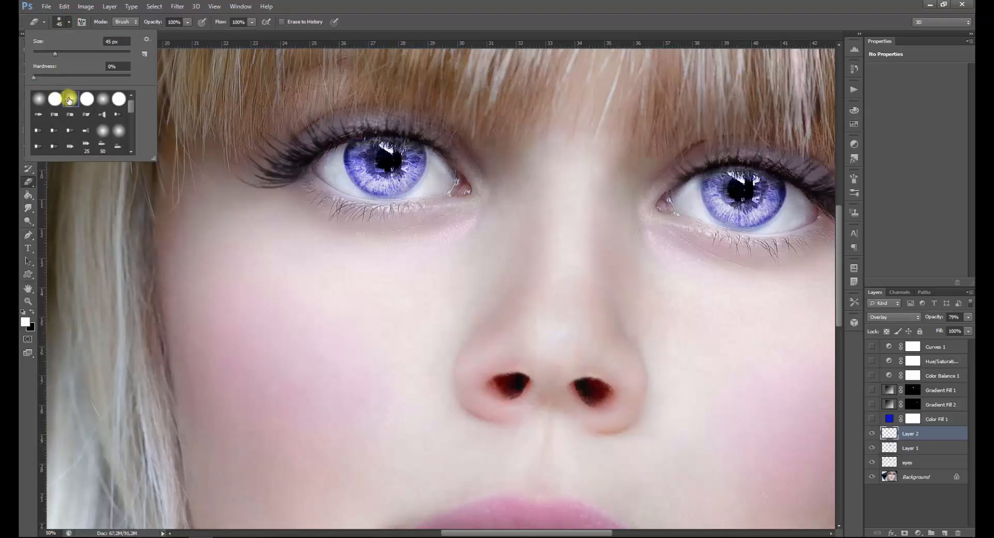
left_click(186, 22)
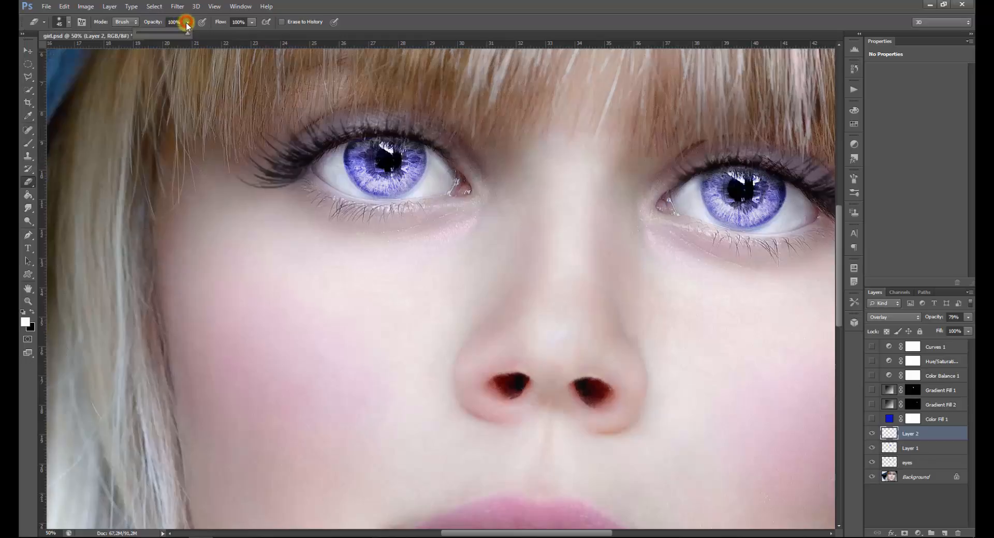
left_click_drag(154, 34, 152, 34)
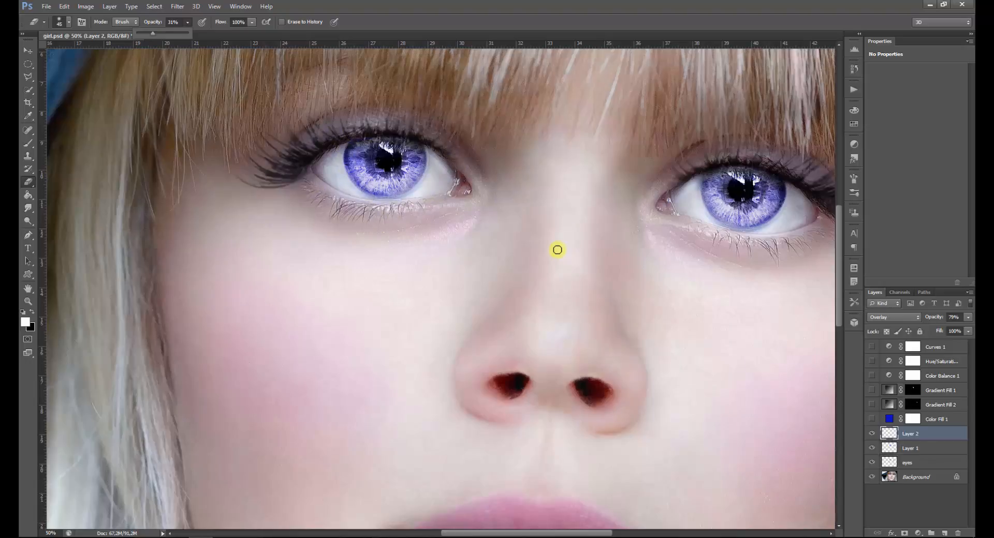
key("ctrl+minus")
key("ctrl+minus")
key("ctrl+minus")
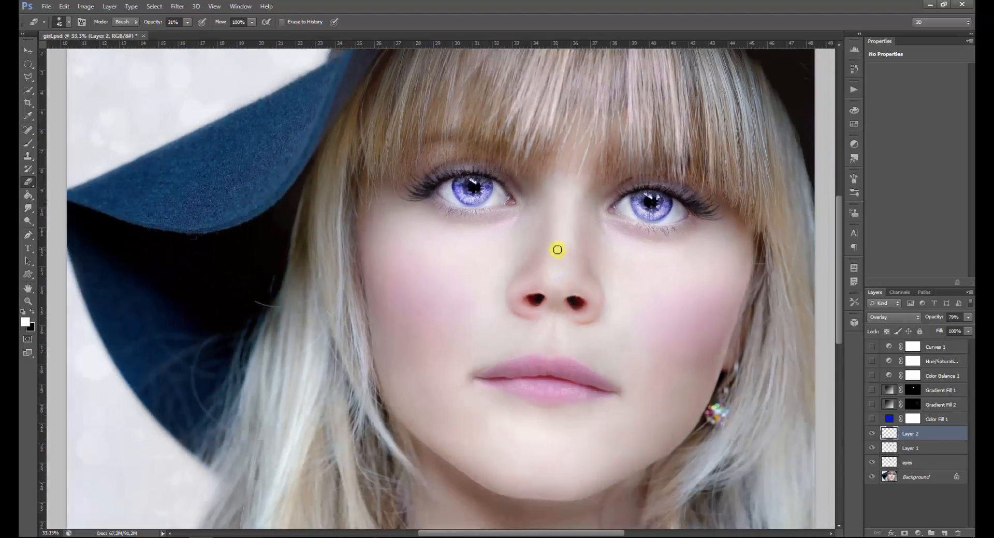